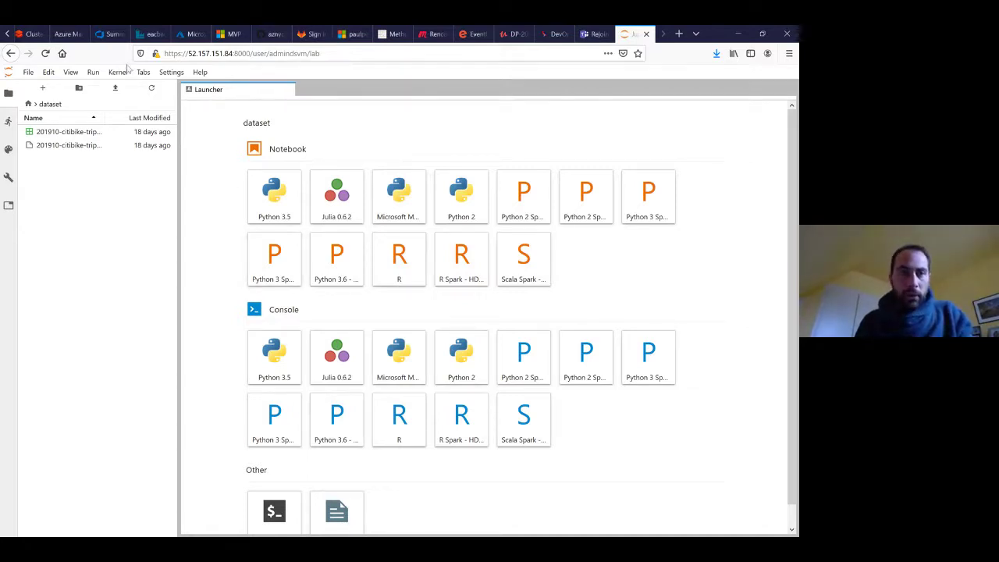
Switch to the Azure portal and open the nycbdemo resource group from the recent resources.
click(6, 34)
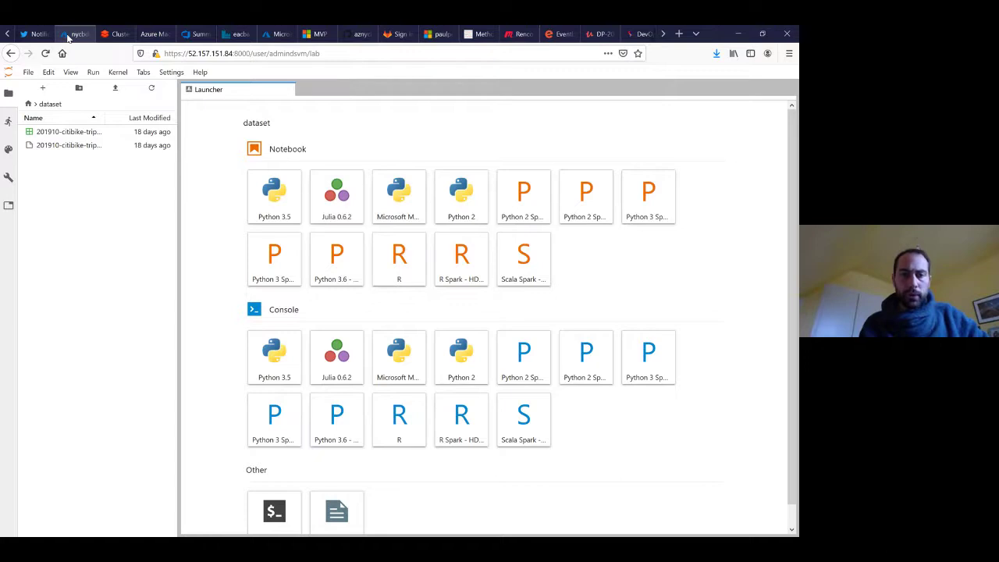
click(69, 35)
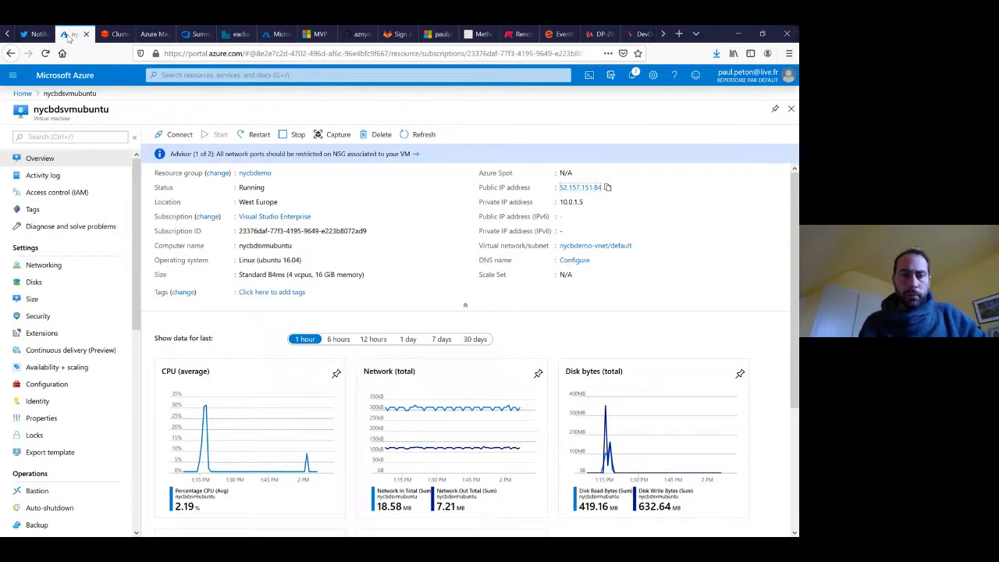
click(23, 94)
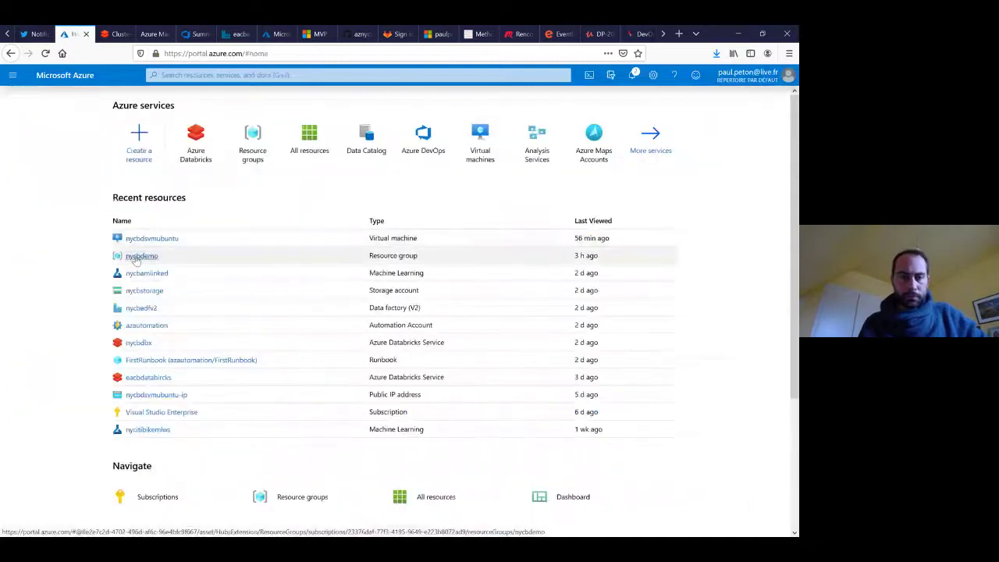
click(136, 260)
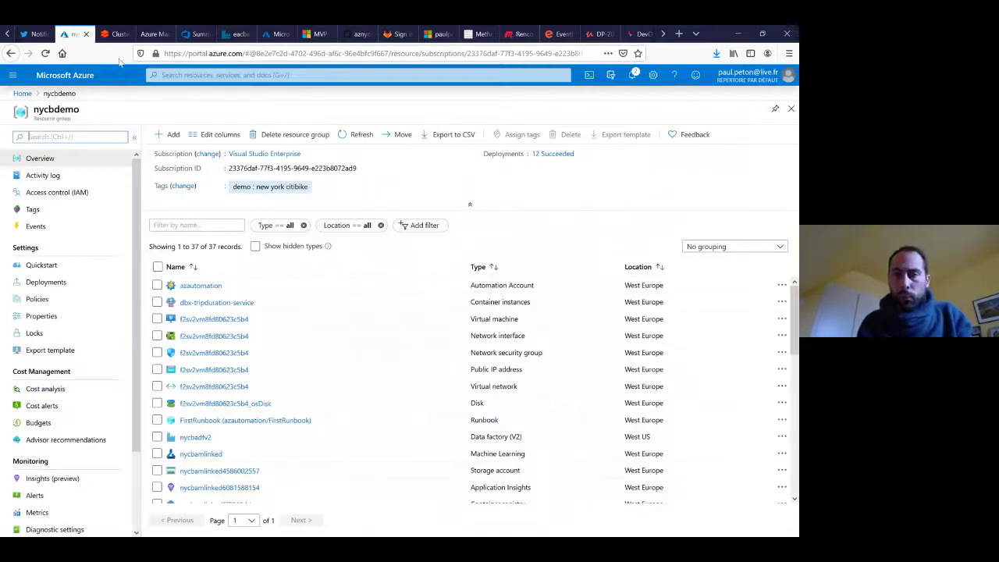
Return to JupyterLab and highlight the server IP address and the lab suffix in the page URL.
click(659, 34)
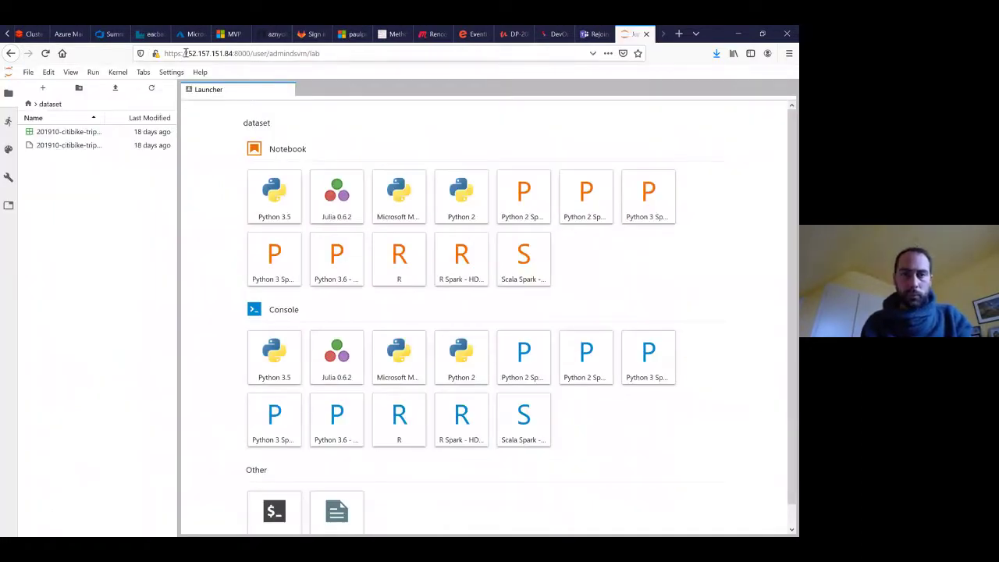
drag(185, 53, 233, 53)
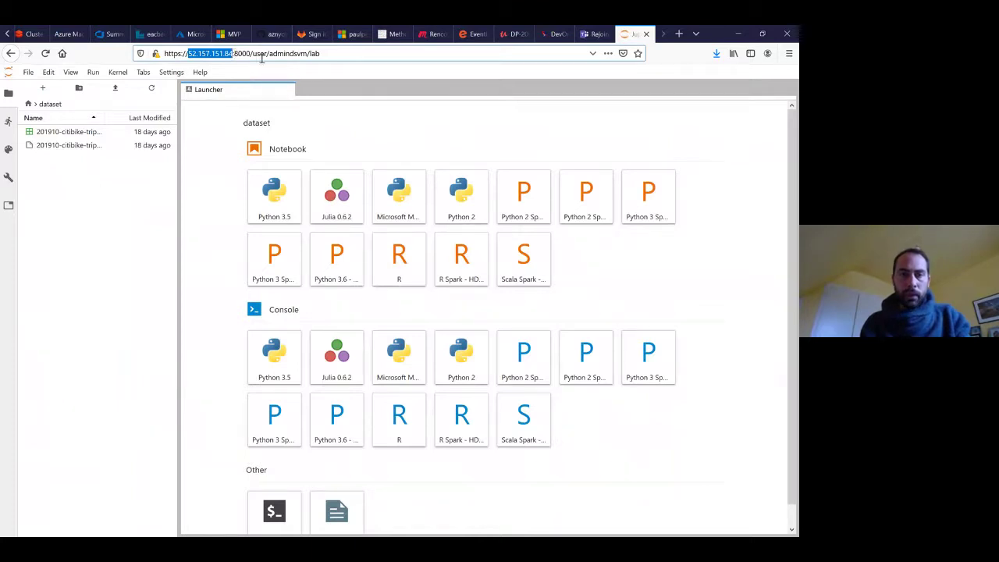
double_click(313, 53)
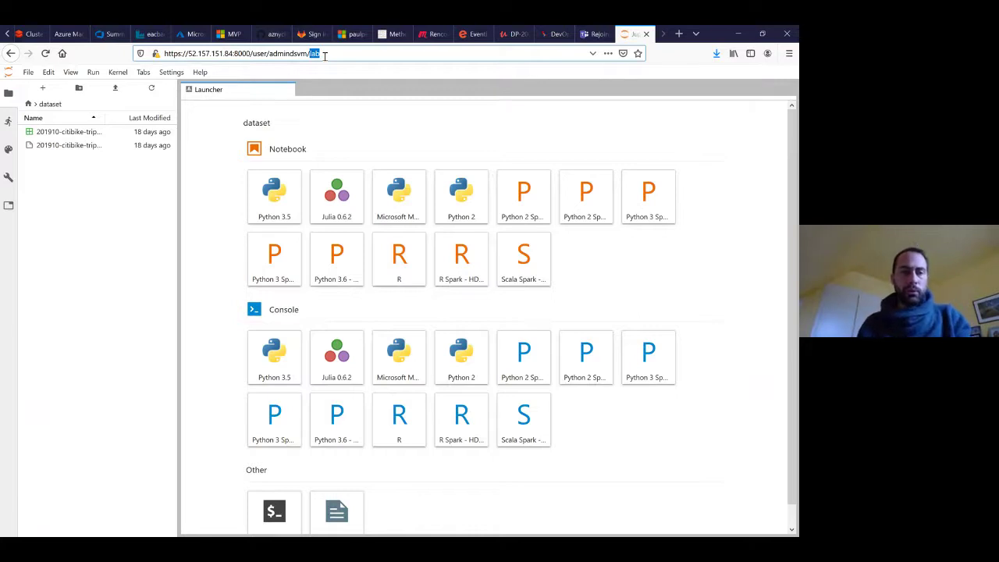
Open 201910-citibike-tripdata.csv from the dataset folder, and try to open the matching 201910-citibike-tripdata.csv.zip archive.
double_click(63, 132)
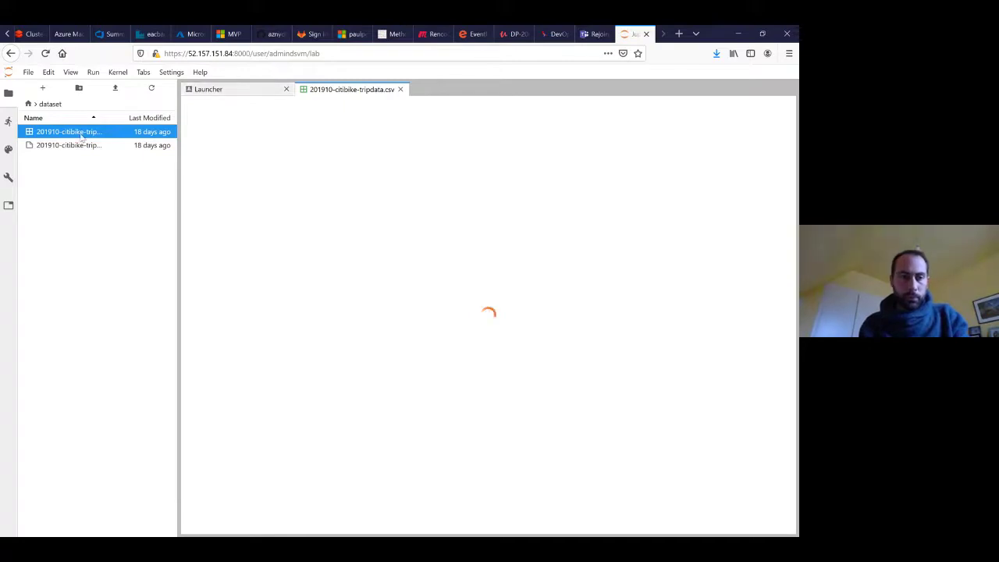
double_click(74, 145)
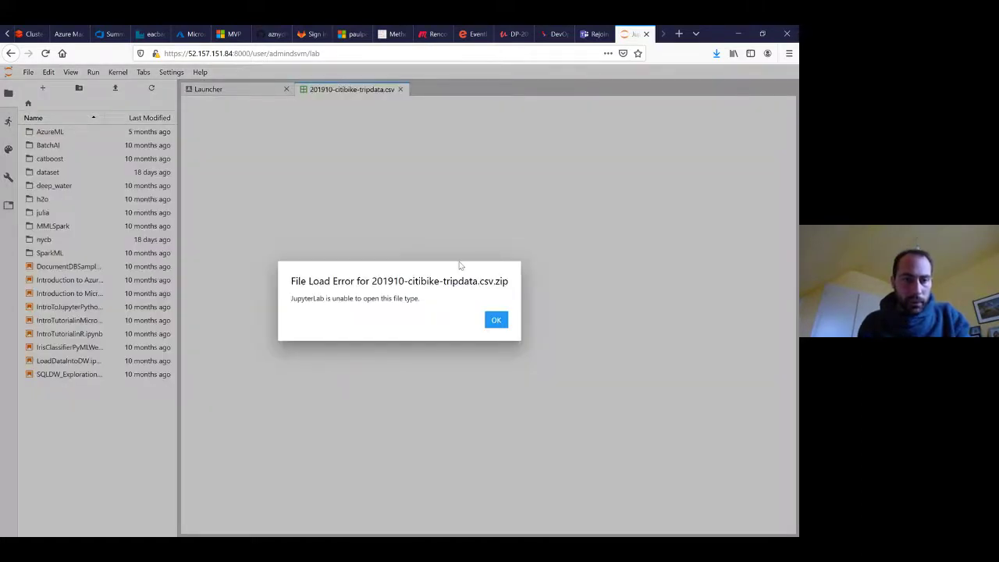
click(495, 319)
Open IntroToJupyterPython.ipynb from the home folder, and create a new notebook with the Python 3 Spark - local kernel.
double_click(68, 306)
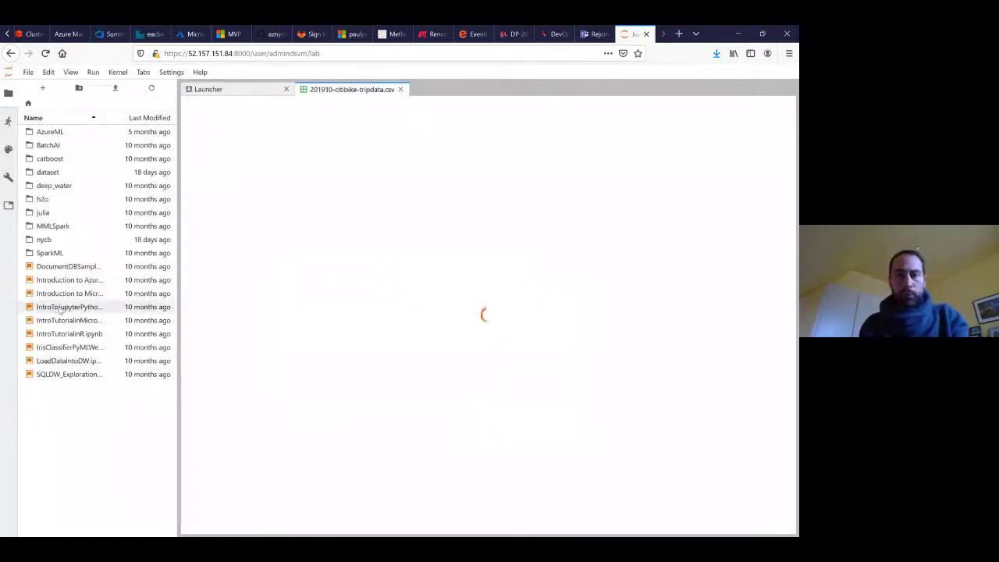
click(348, 91)
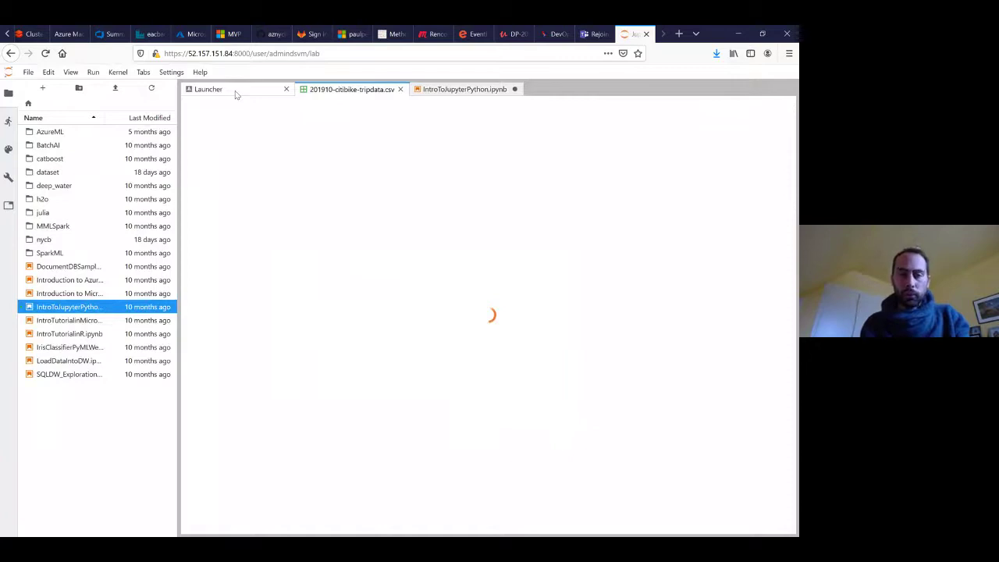
click(261, 95)
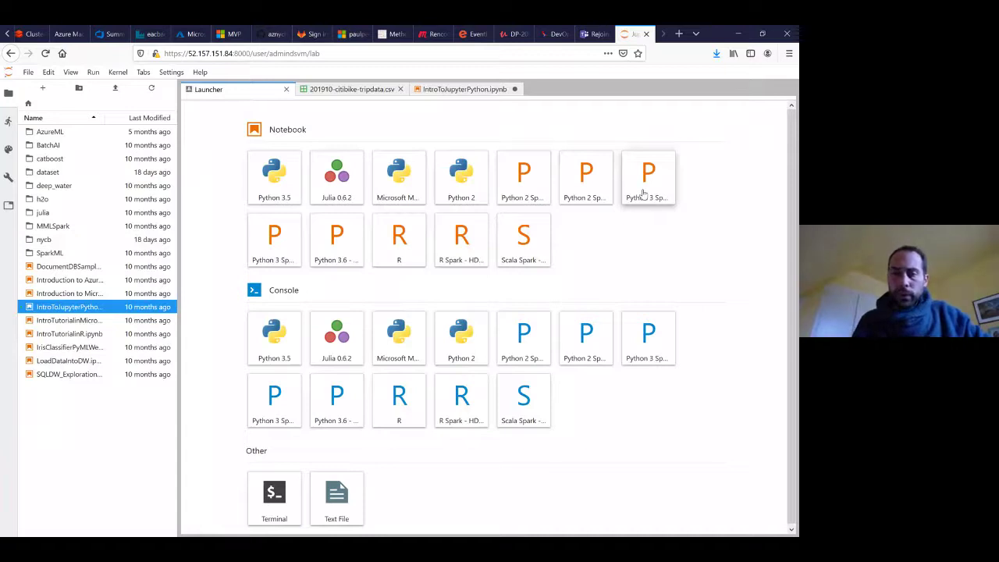
click(276, 239)
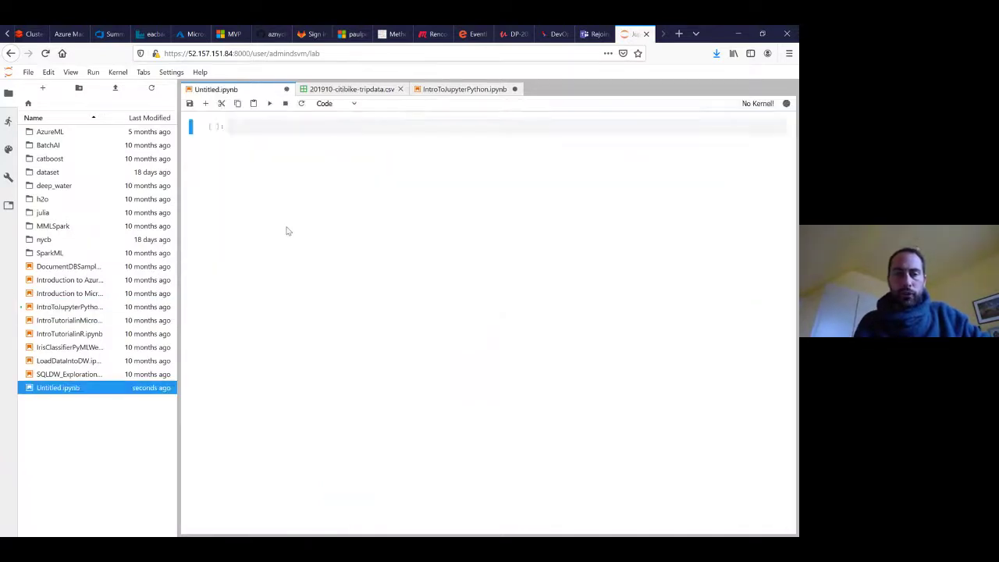
click(360, 129)
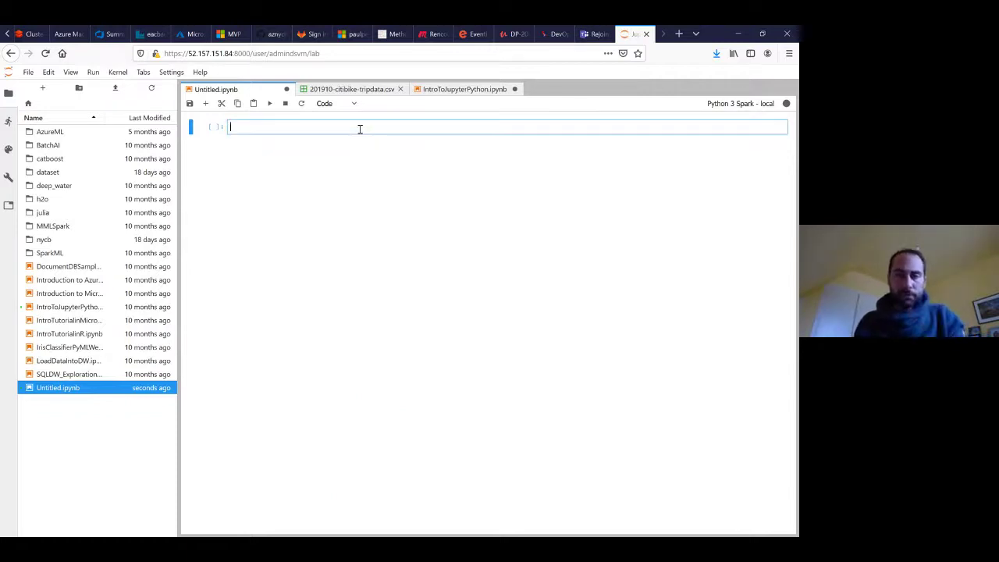
In the IntroToJupyterPython notebook, show the Markdown source of the introductory overview cell and render it again.
click(425, 91)
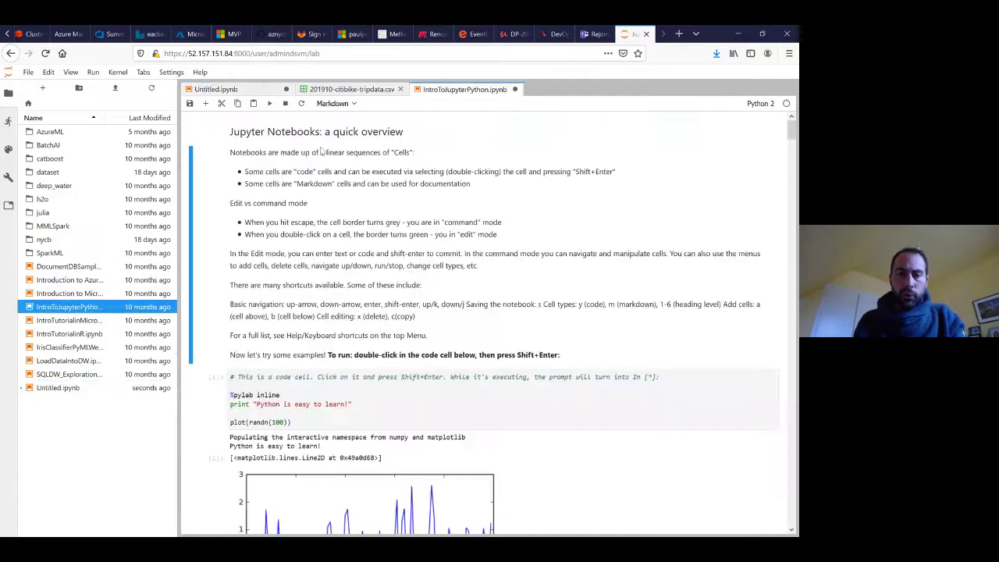
double_click(332, 202)
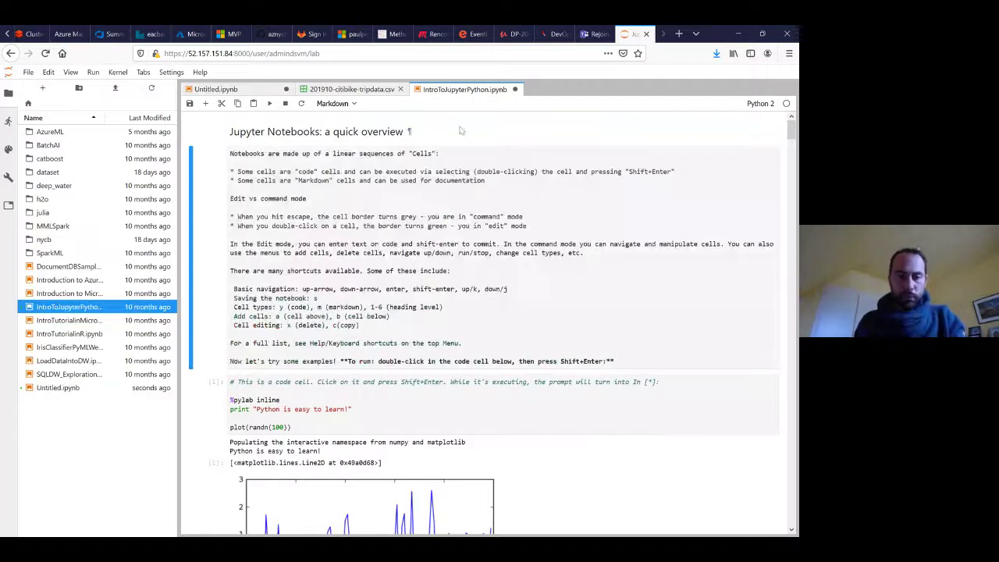
click(401, 217)
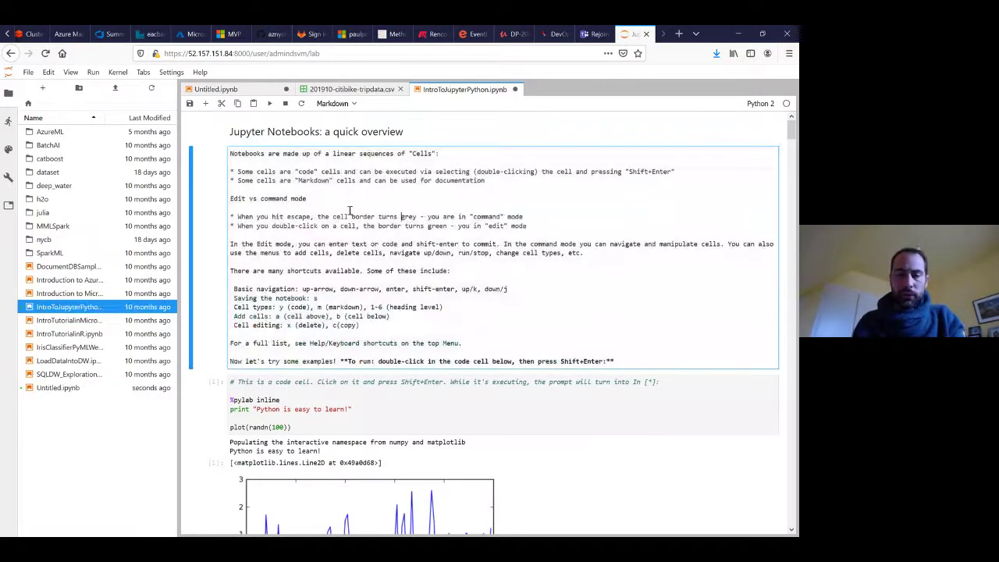
key(shift+Return)
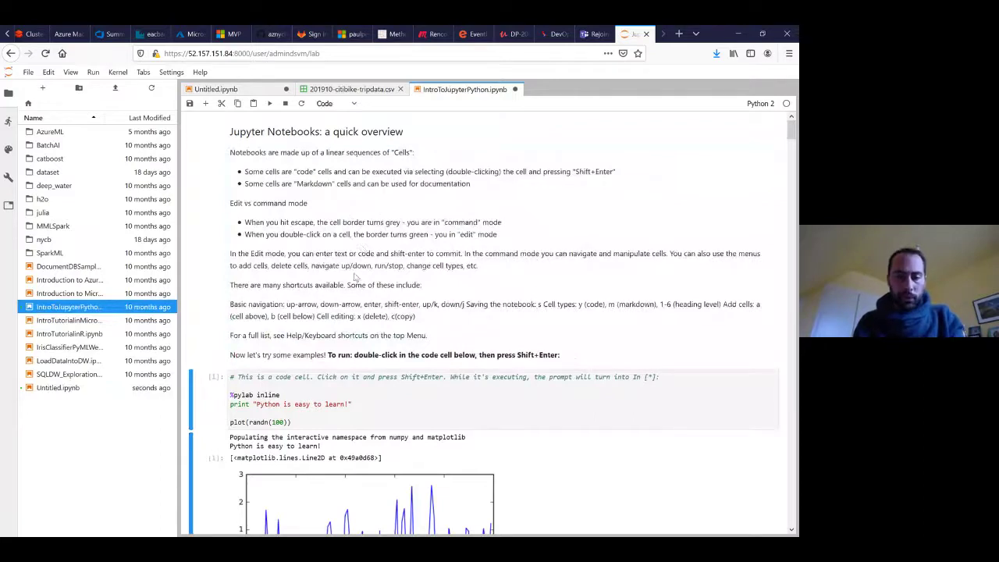
Run the %pylab inline code cell that plots randn(100), and review its output and the Markdown cell below.
click(373, 391)
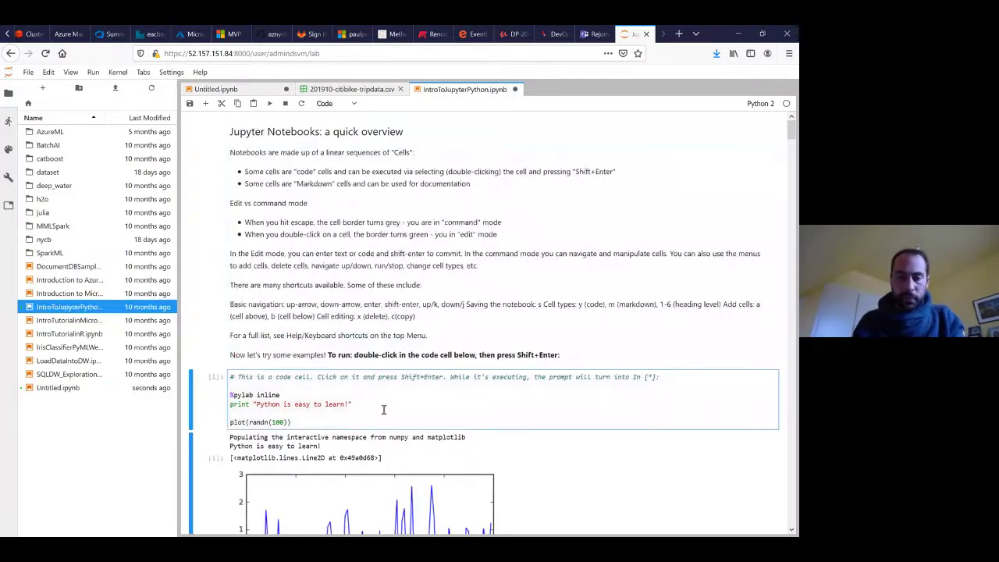
key(shift+Return)
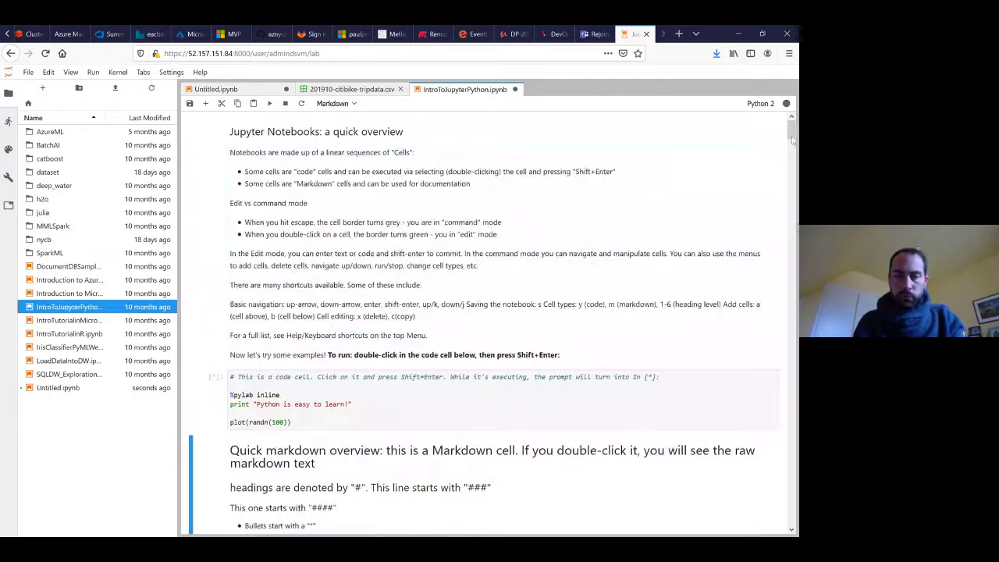
drag(792, 139, 792, 151)
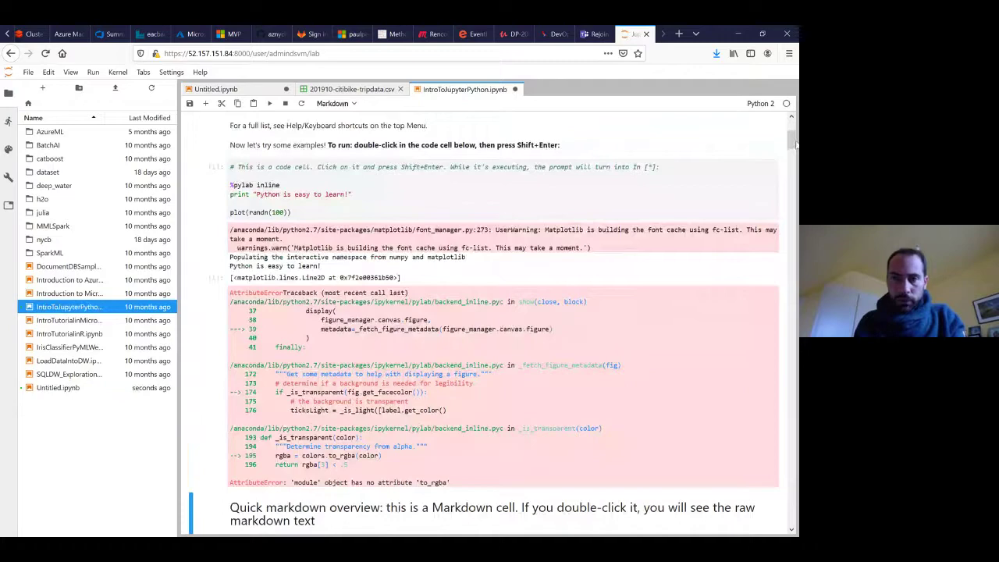
mouse_move(794, 144)
mouse_down()
mouse_move(790, 176)
mouse_move(791, 152)
mouse_up()
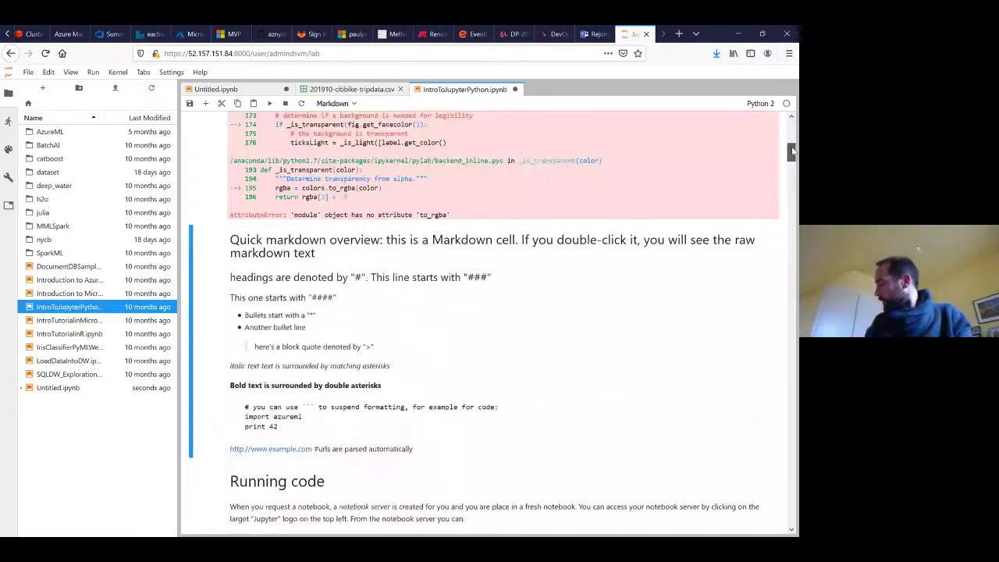
drag(791, 151, 791, 141)
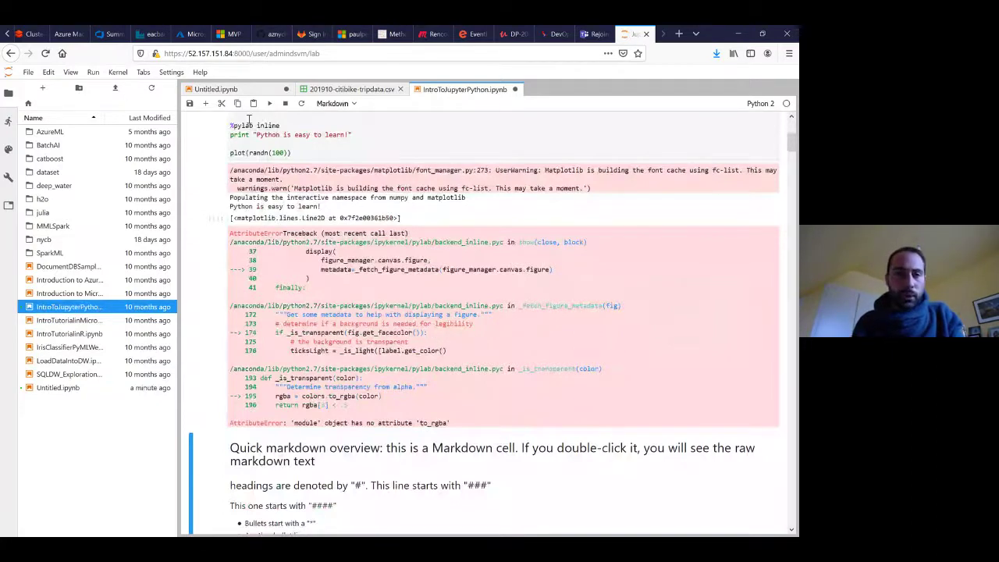
Switch to Azure Databricks and open the nycbcluster configuration from the list of clusters.
click(29, 33)
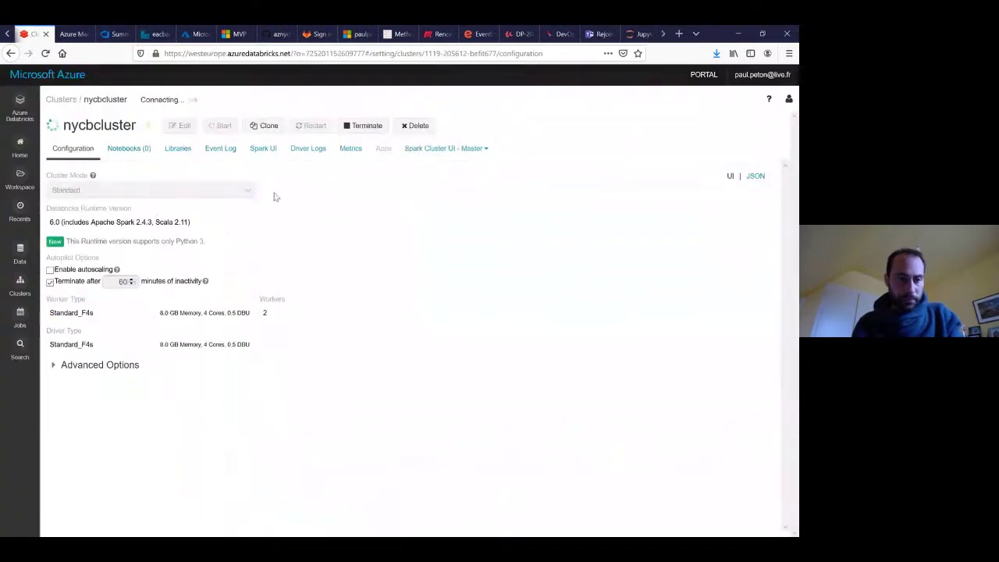
click(20, 282)
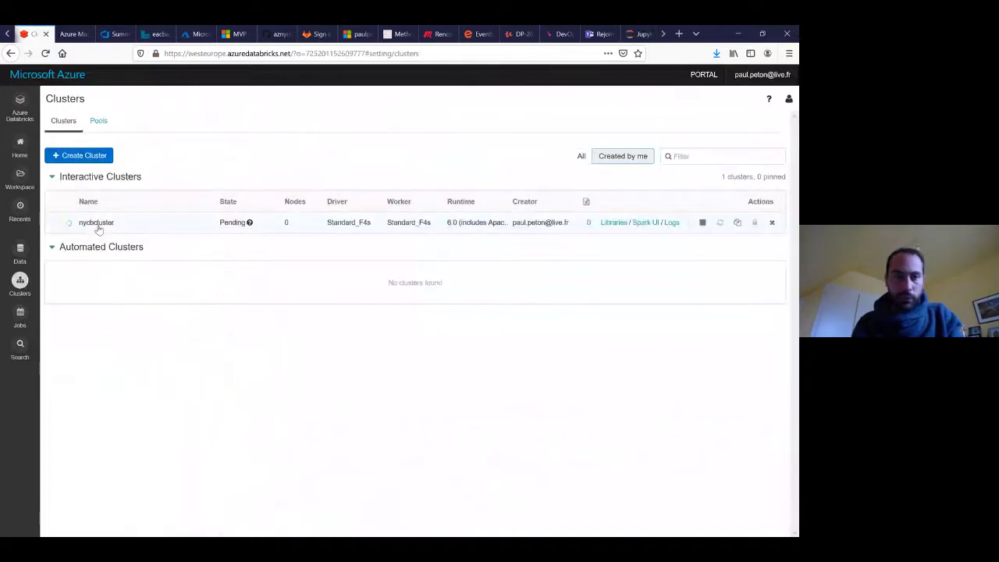
click(98, 224)
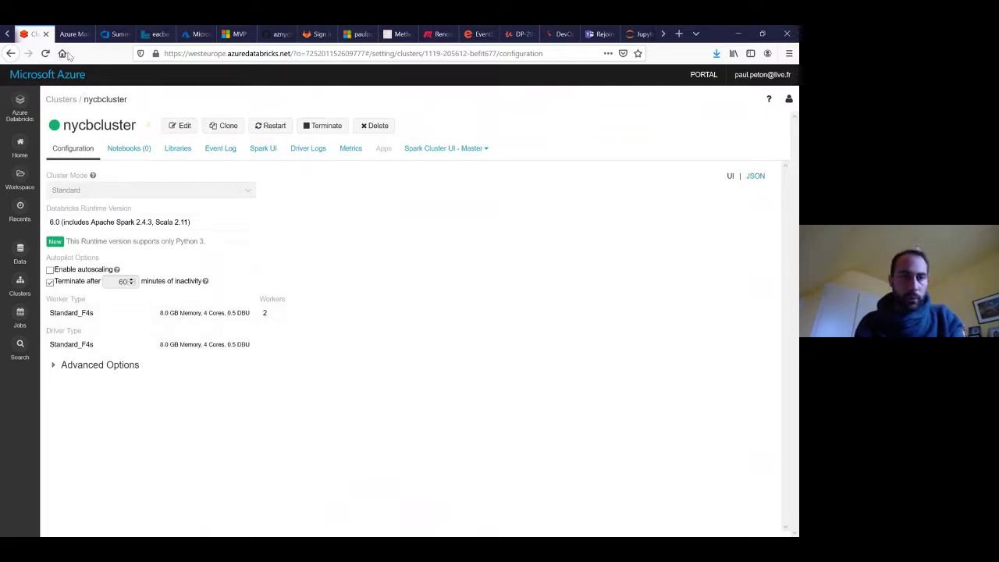
Return to the nycbdemo resource group in the Azure portal and sort its resources by type.
scroll(68, 35, up, 2)
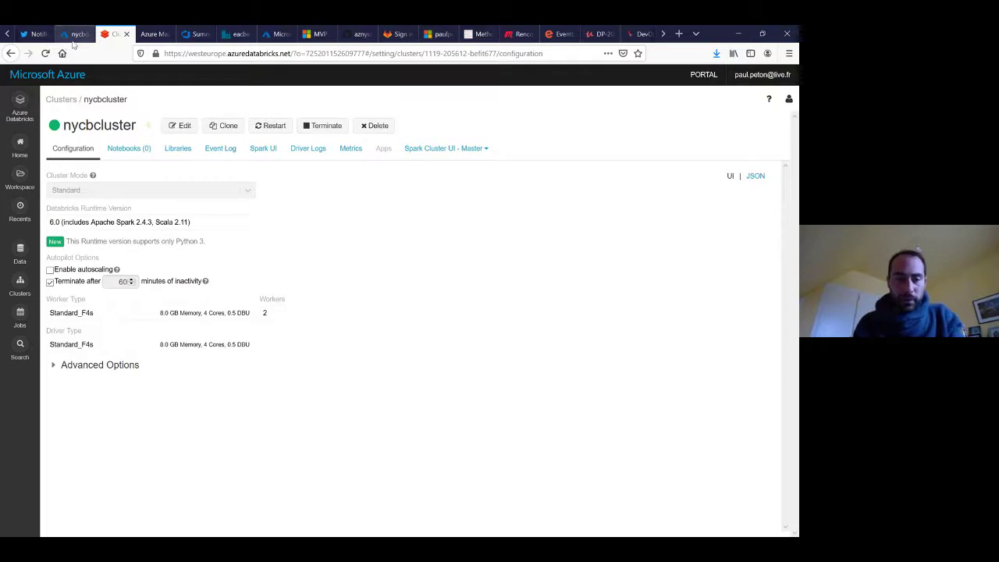
click(74, 35)
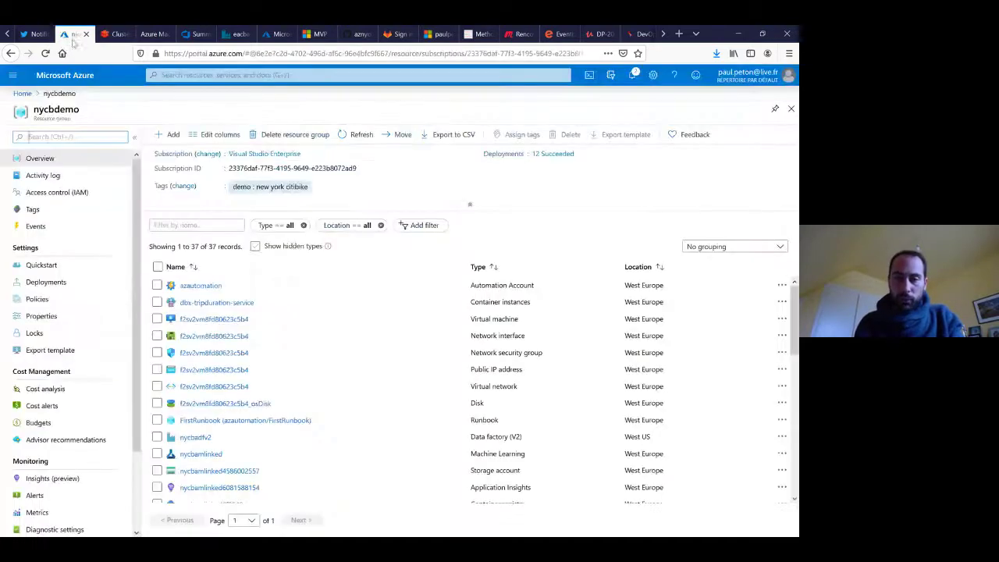
click(495, 270)
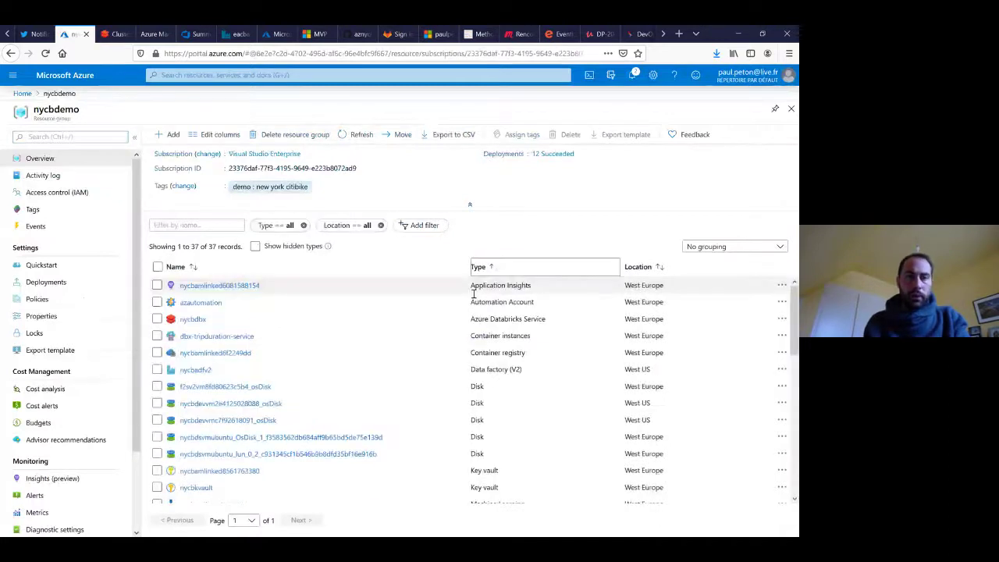
Switch to the Databricks notebook Clean Data Citibike CSV and examine its pyspark imports and the Distance function.
key(ctrl+Tab)
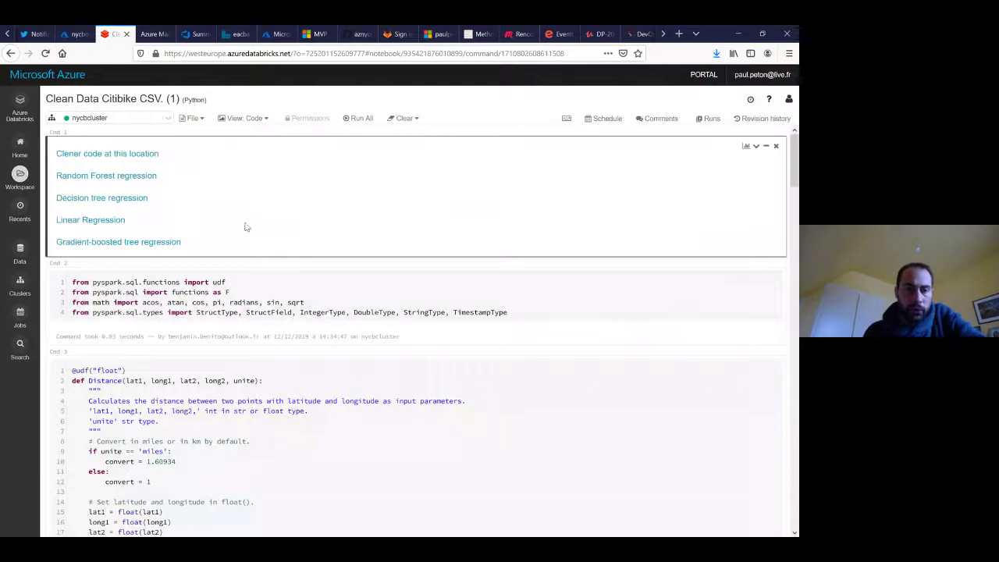
click(295, 301)
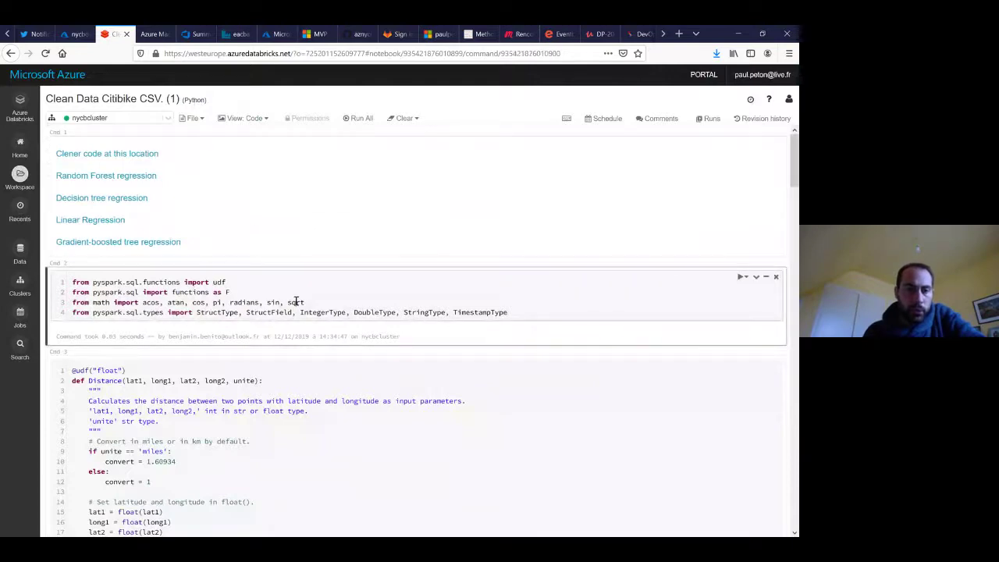
double_click(95, 282)
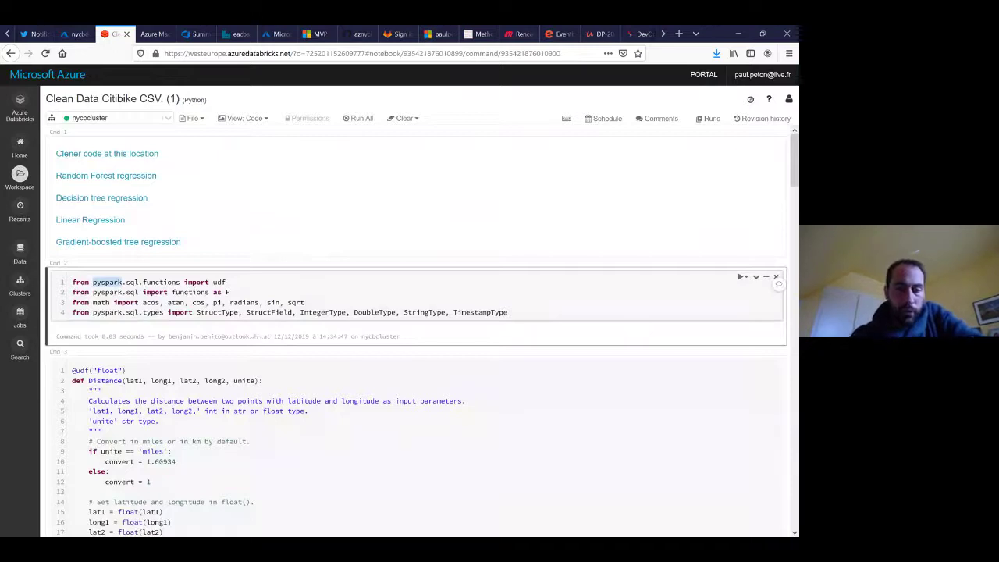
scroll(413, 327, down, 1)
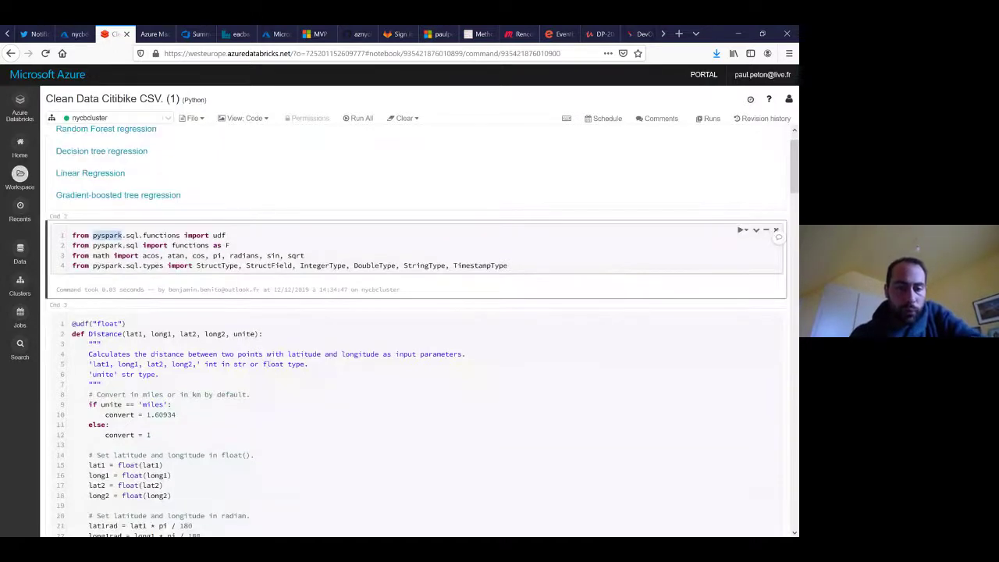
scroll(413, 328, down, 3)
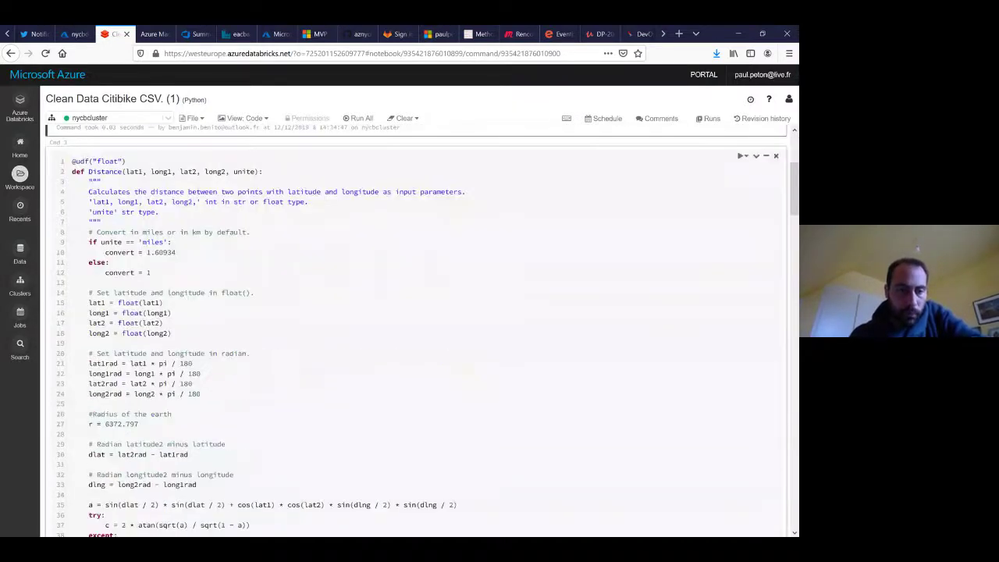
scroll(413, 328, down, 2)
scroll(413, 328, down, 2)
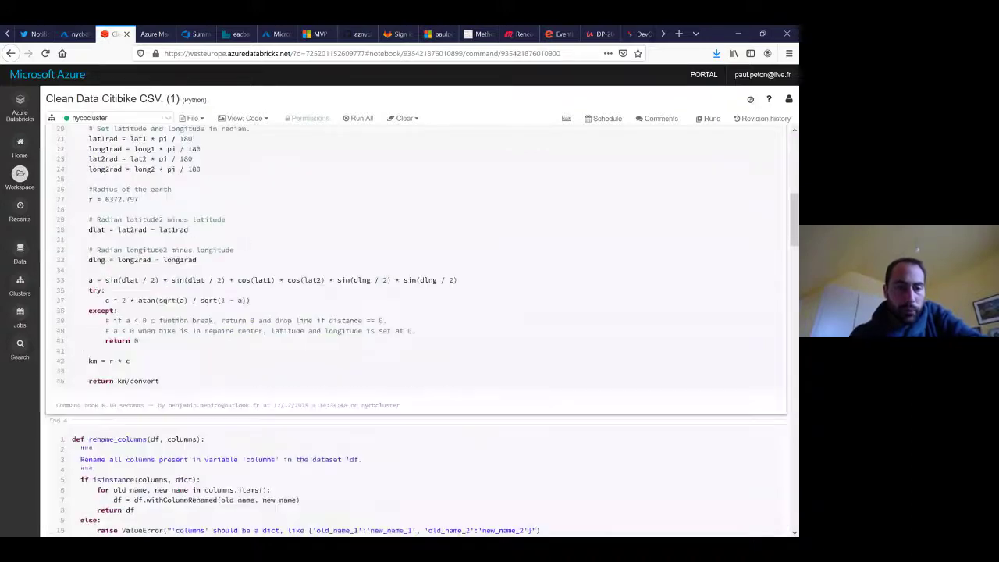
Examine the notebook's helper functions, the CSV schema definition and the dbutils.fs.ls call that lists the yearly Citibike folders.
scroll(413, 327, down, 2)
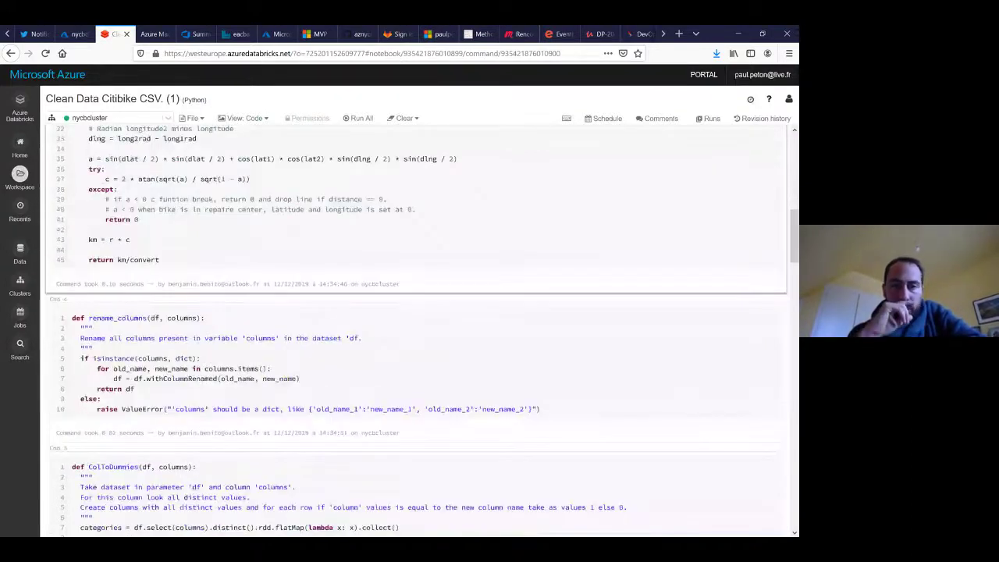
scroll(413, 328, down, 3)
scroll(413, 327, down, 2)
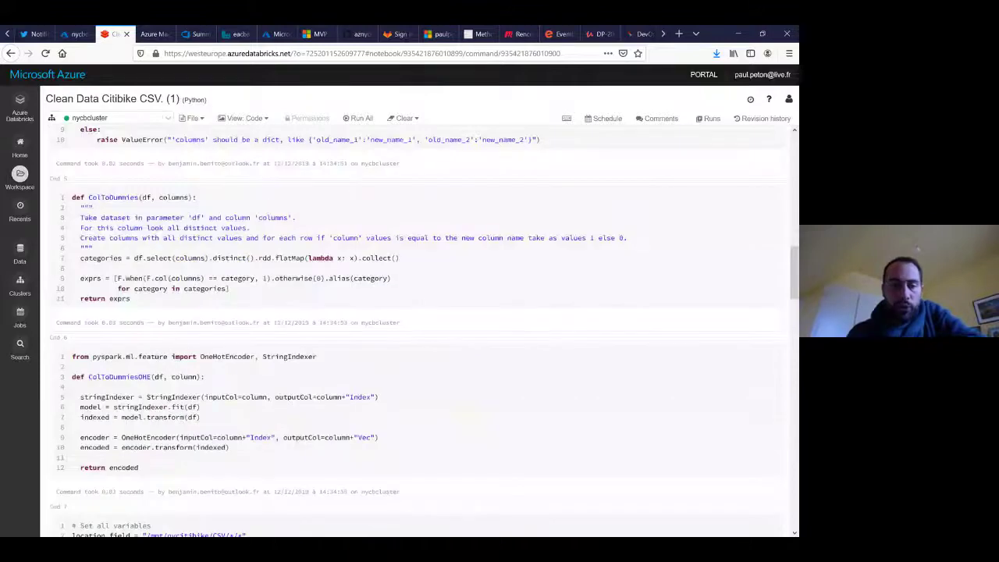
scroll(413, 327, down, 6)
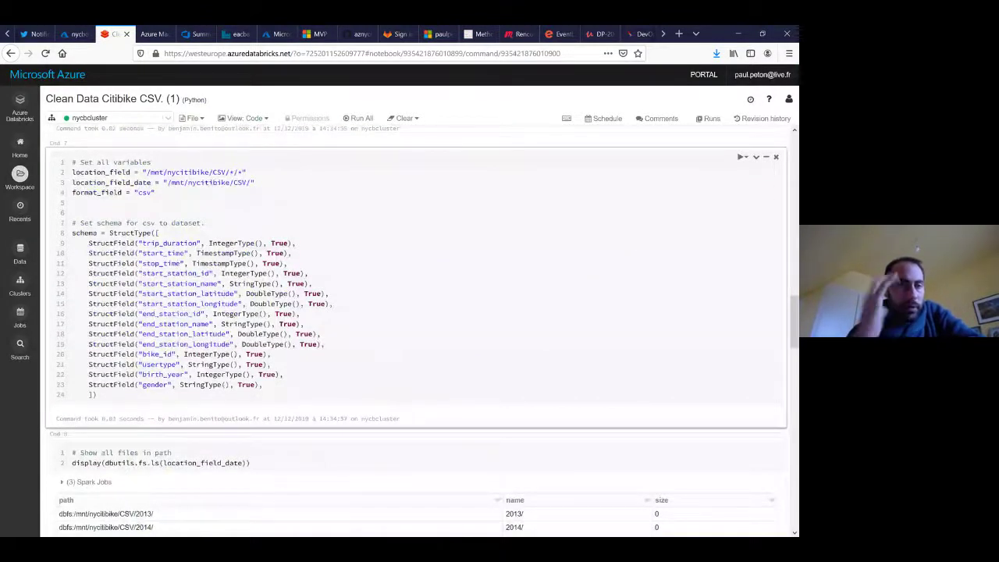
scroll(413, 327, down, 1)
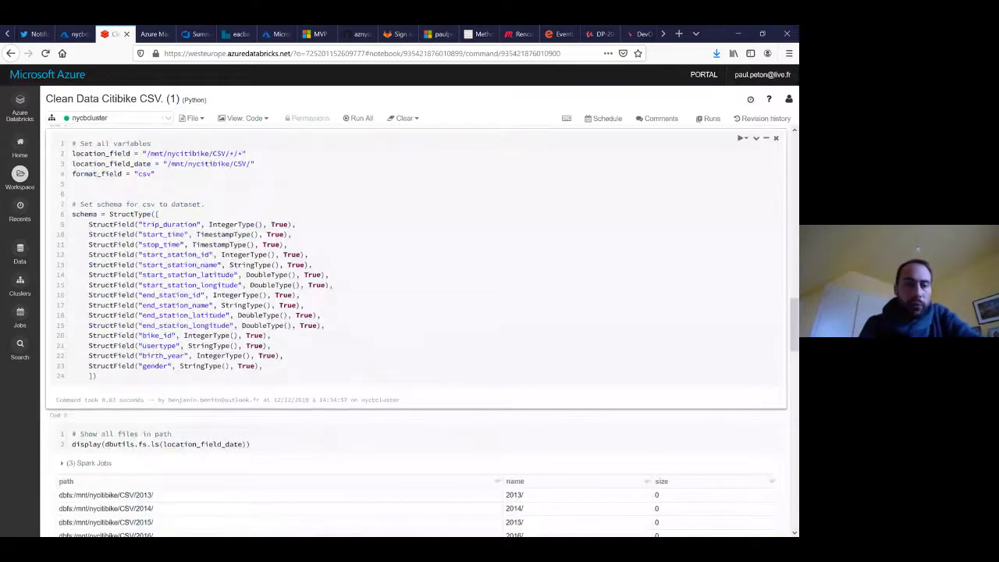
scroll(143, 156, down, 5)
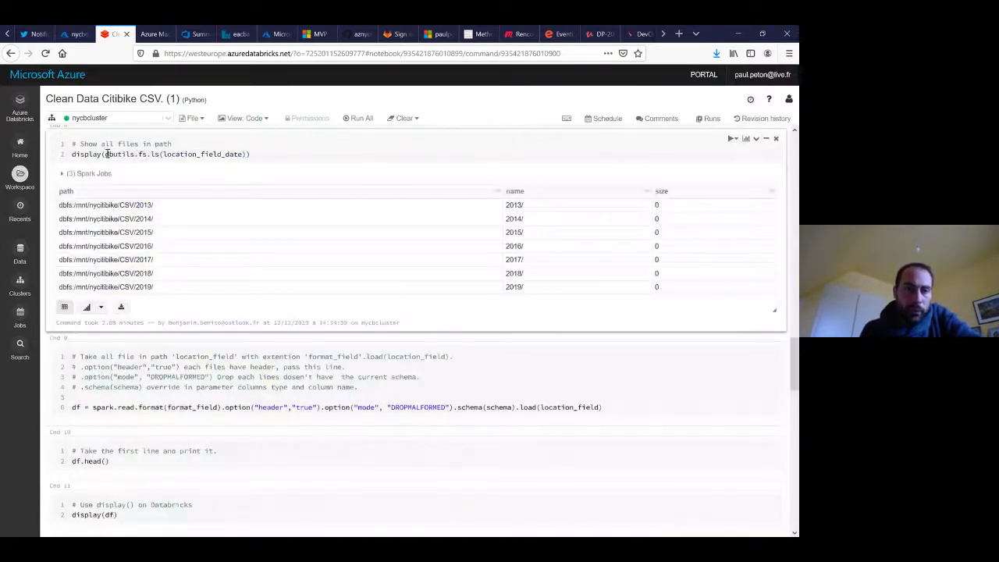
drag(105, 154, 159, 153)
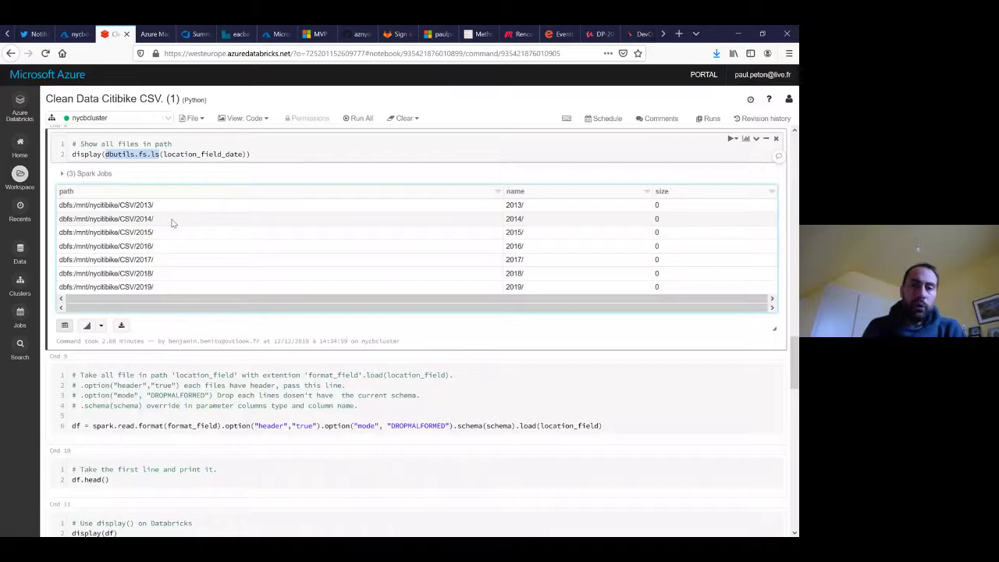
Examine the cells that load the CSV files, drop empty values, filter trip_duration, encode gender and usertype, and compute distance_bwn_stations.
scroll(173, 223, down, 1)
scroll(173, 223, down, 1)
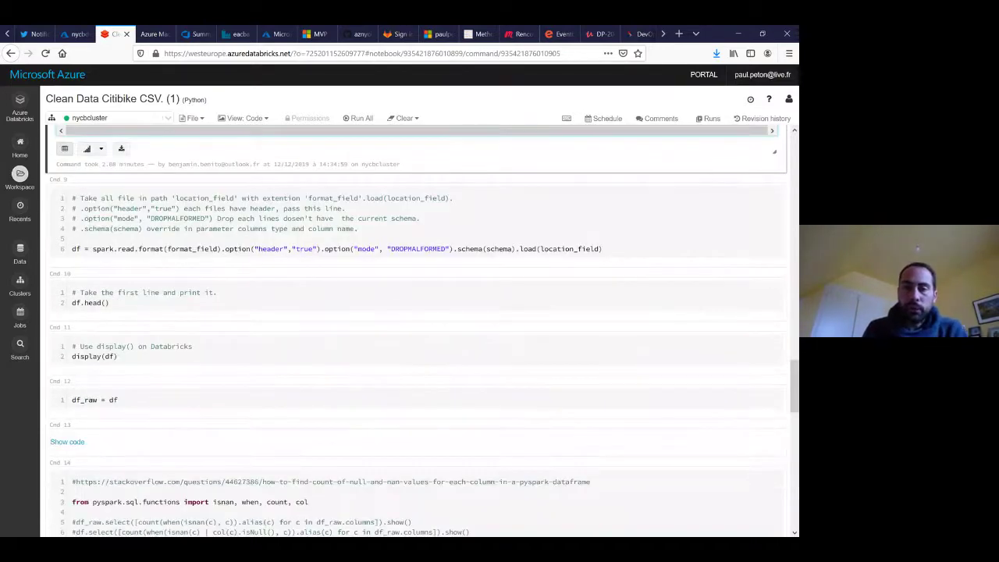
scroll(173, 224, down, 2)
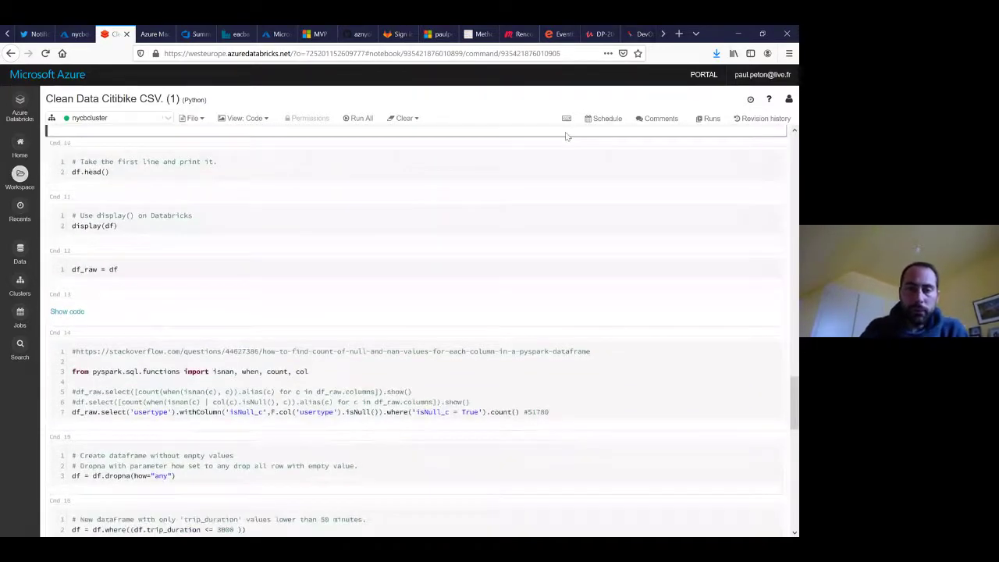
scroll(173, 223, up, 1)
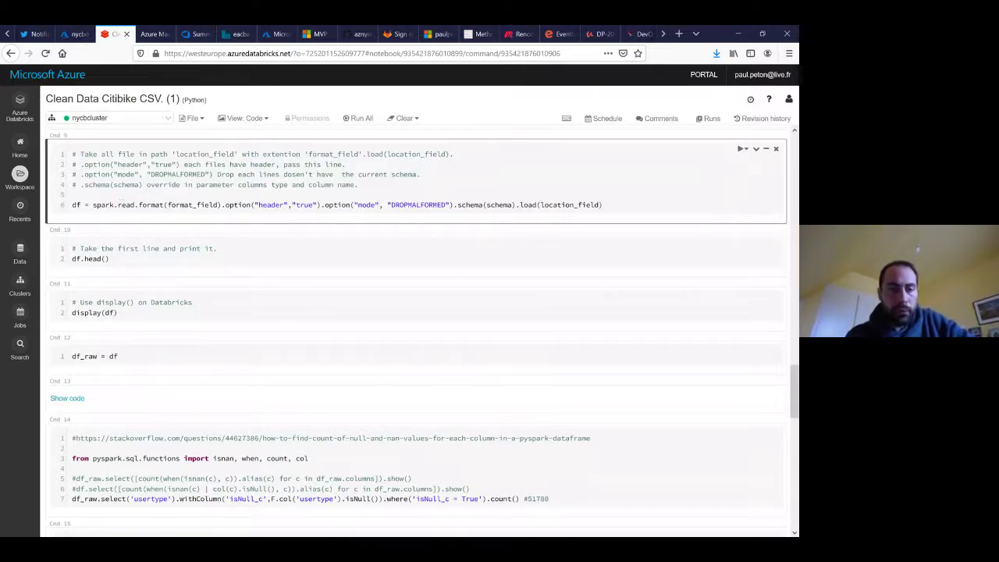
scroll(417, 335, down, 2)
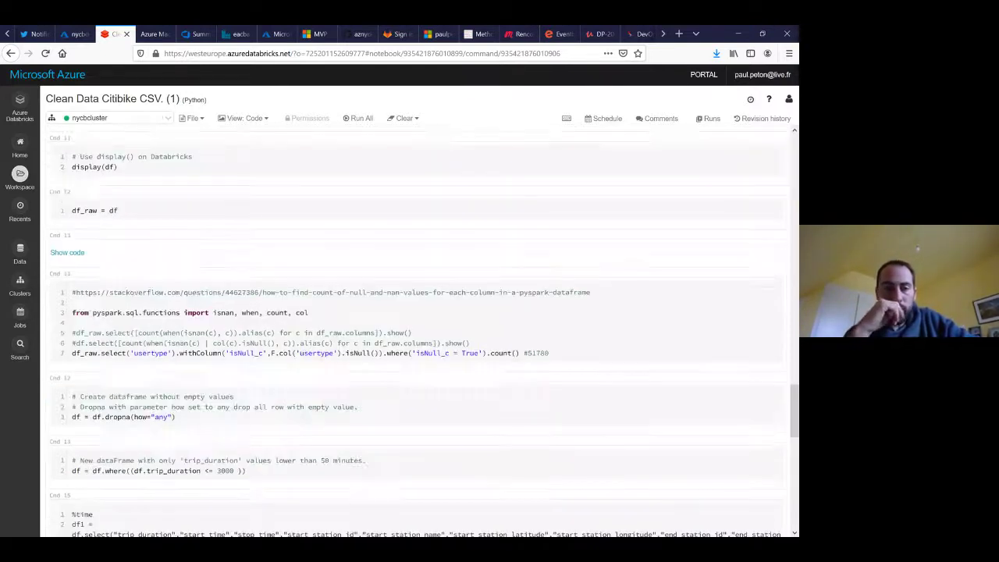
scroll(417, 336, down, 1)
scroll(417, 335, down, 3)
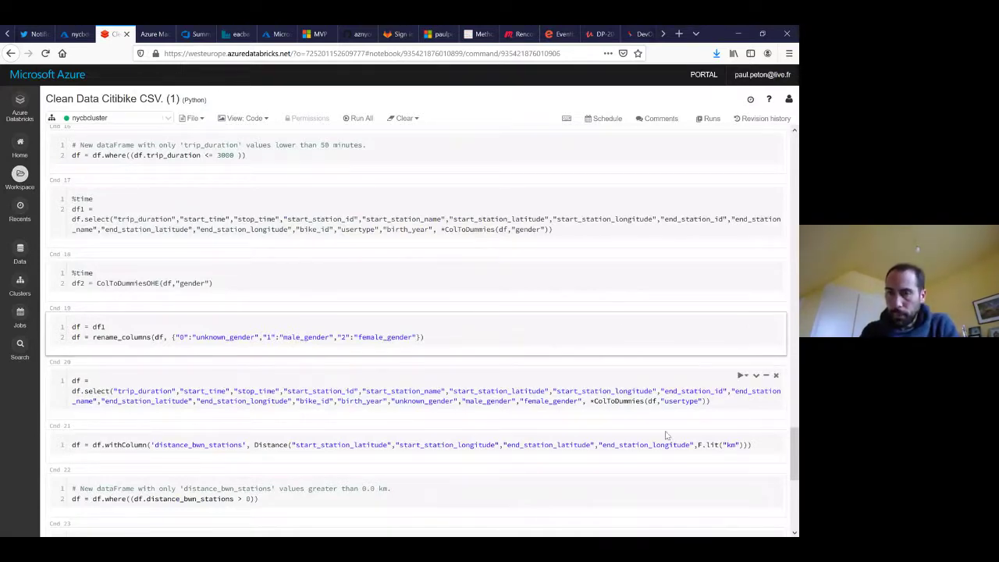
click(468, 444)
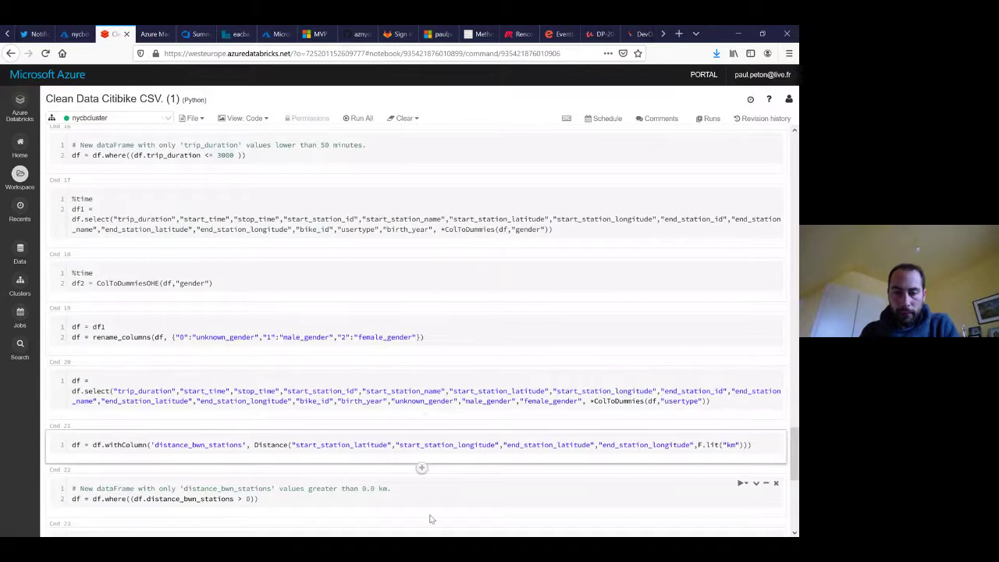
click(430, 519)
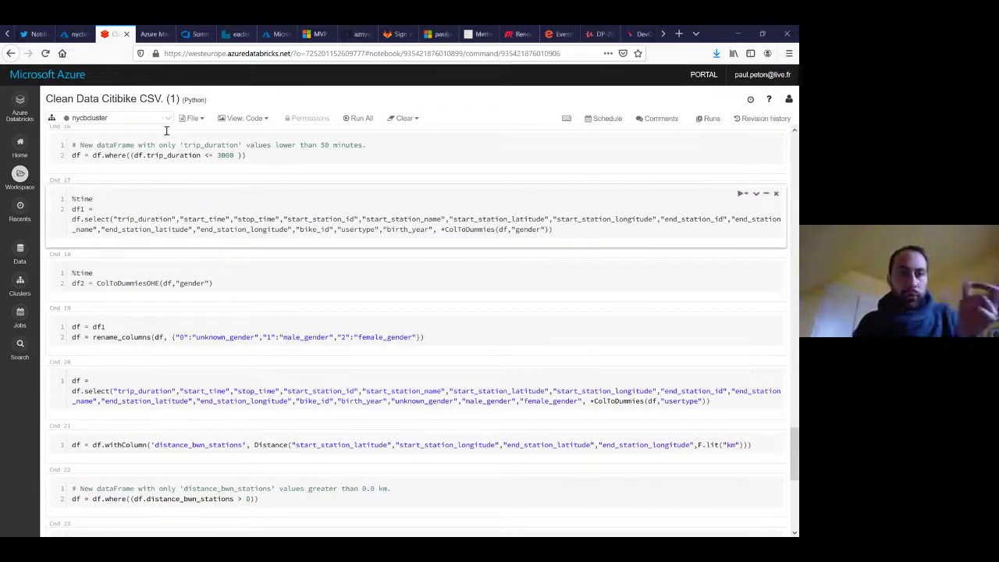
Return to the nycbdemo resource group in the Azure portal and filter its resources by the name ml.
click(152, 33)
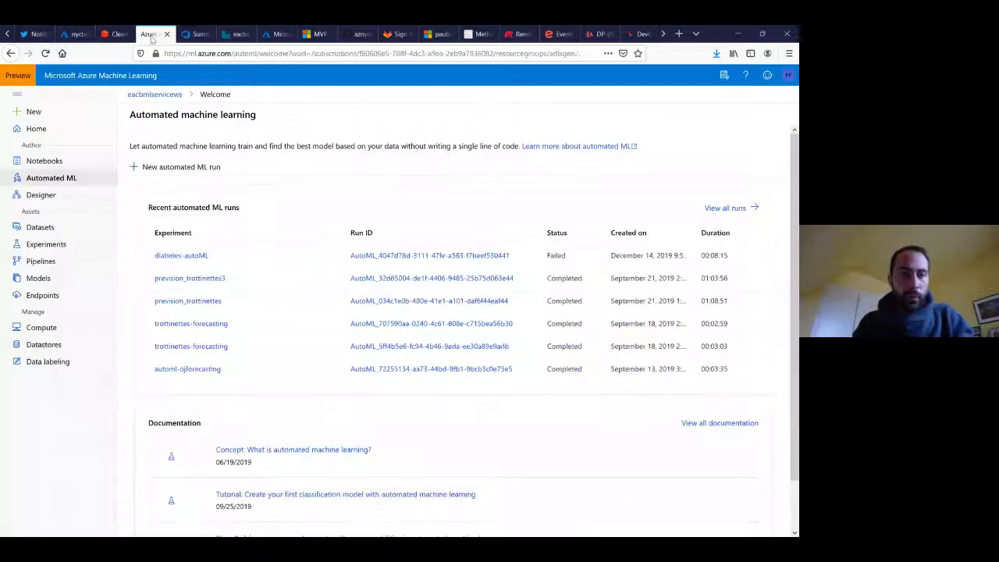
click(75, 35)
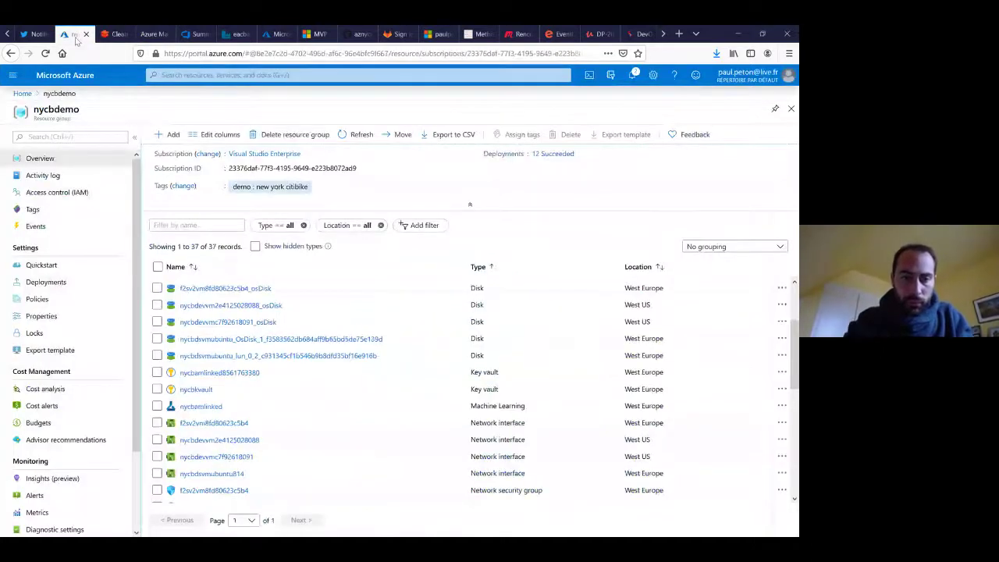
scroll(468, 356, down, 5)
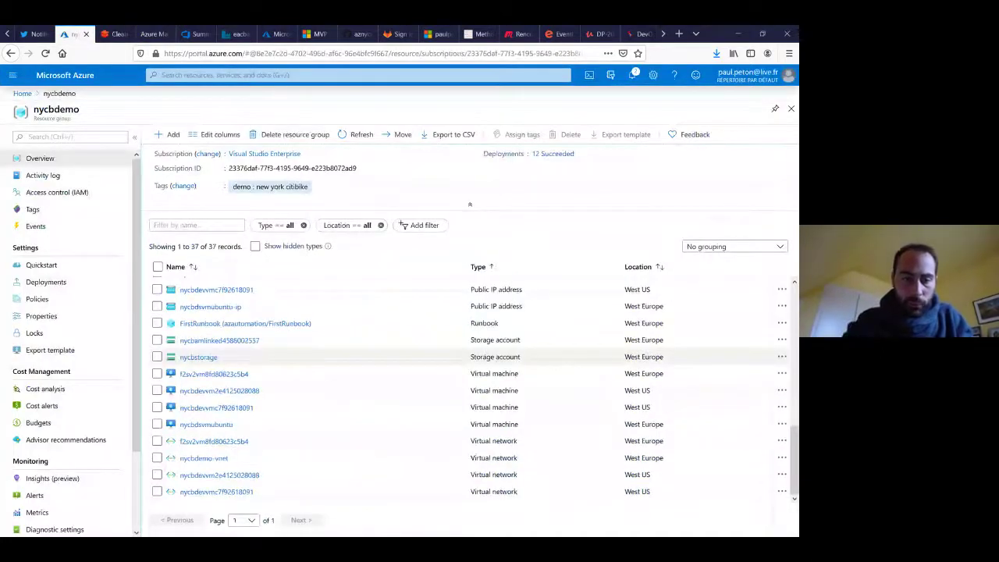
scroll(469, 357, up, 8)
scroll(468, 357, down, 2)
scroll(359, 319, down, 5)
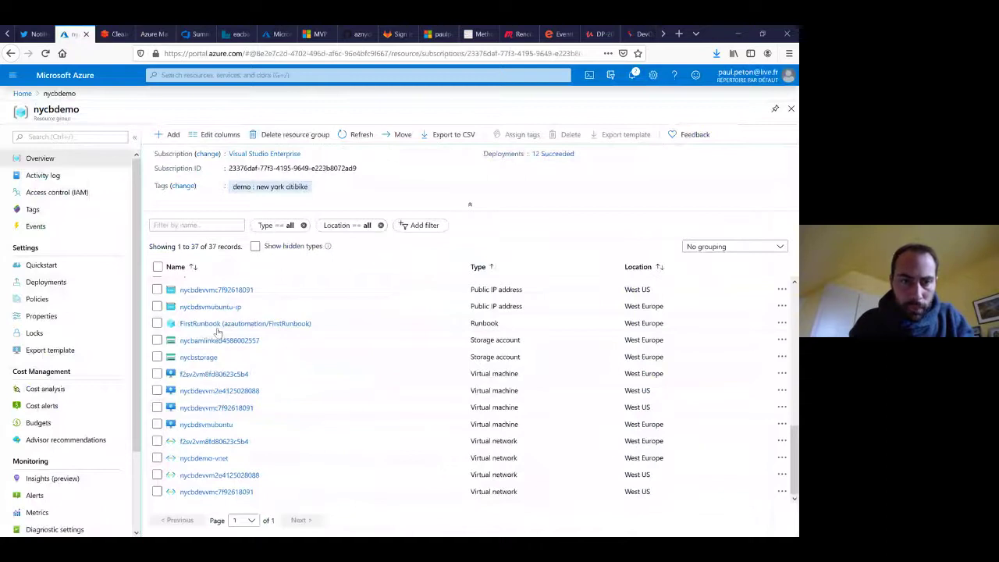
click(200, 225)
text(ml)
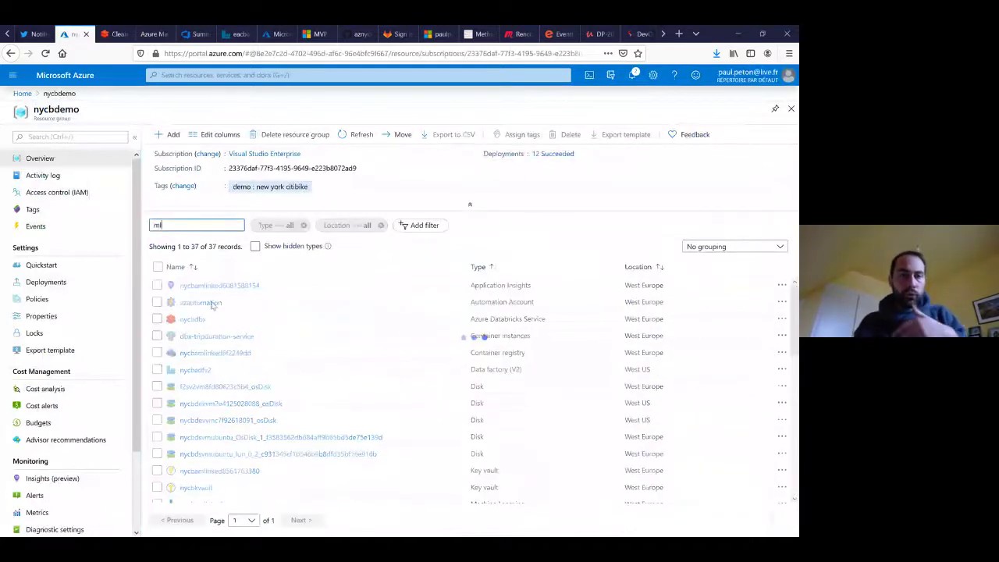
Open the nycbamlinked Machine Learning workspace, review its registered models and return to its overview.
click(201, 336)
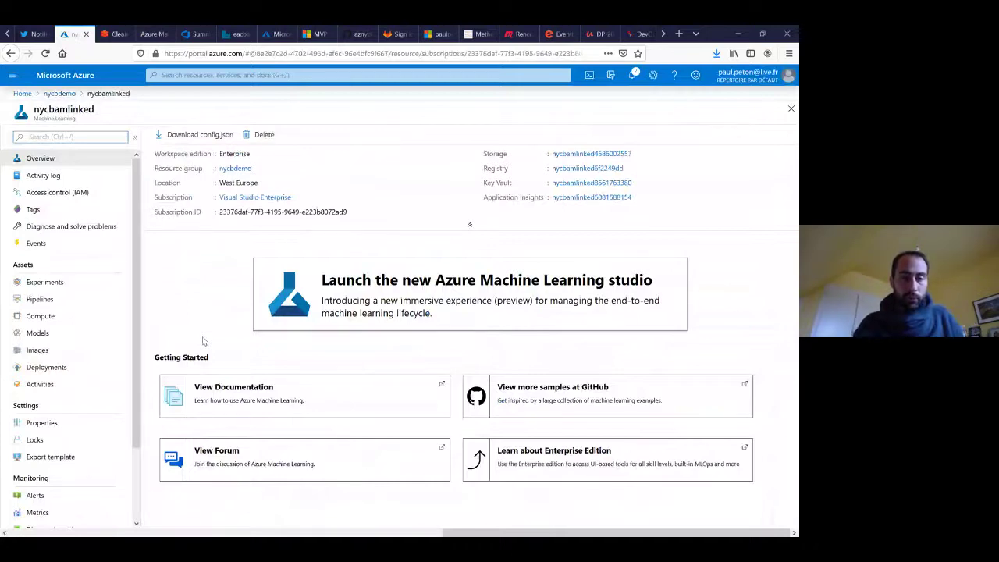
click(32, 335)
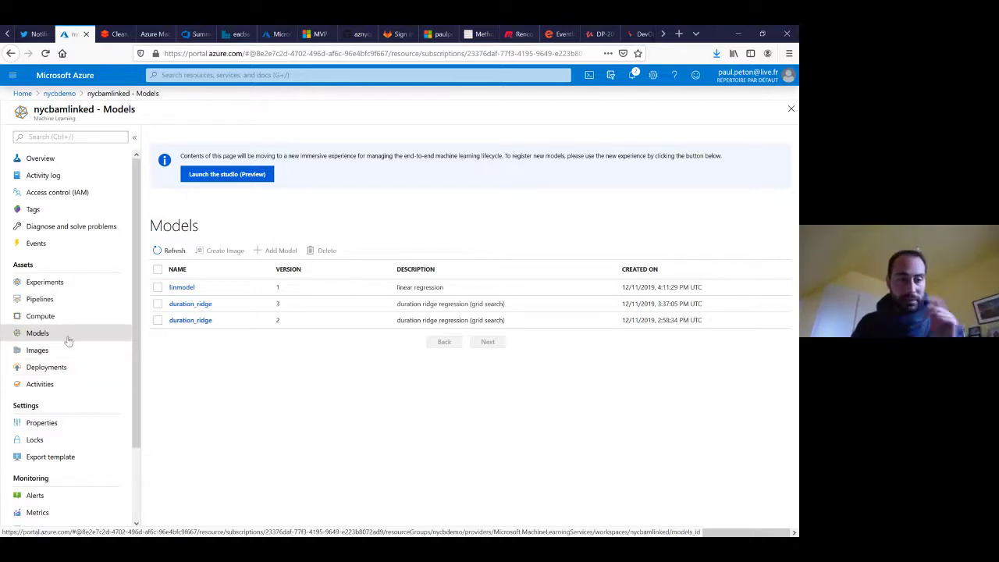
click(41, 158)
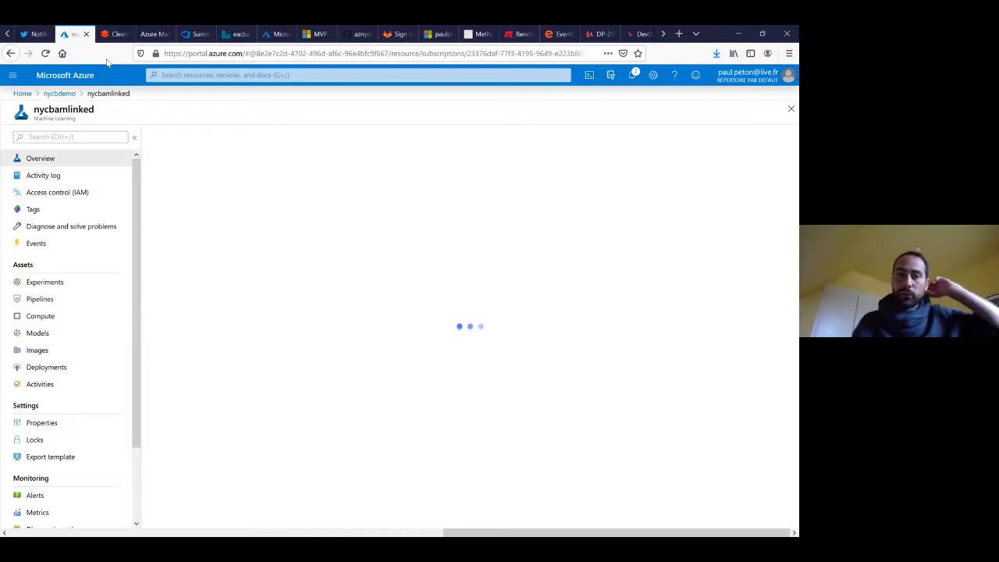
Switch to Azure Machine Learning studio and open the Sample 1: Regression - Automobile Price Prediction (Basic) pipeline in Designer.
click(150, 34)
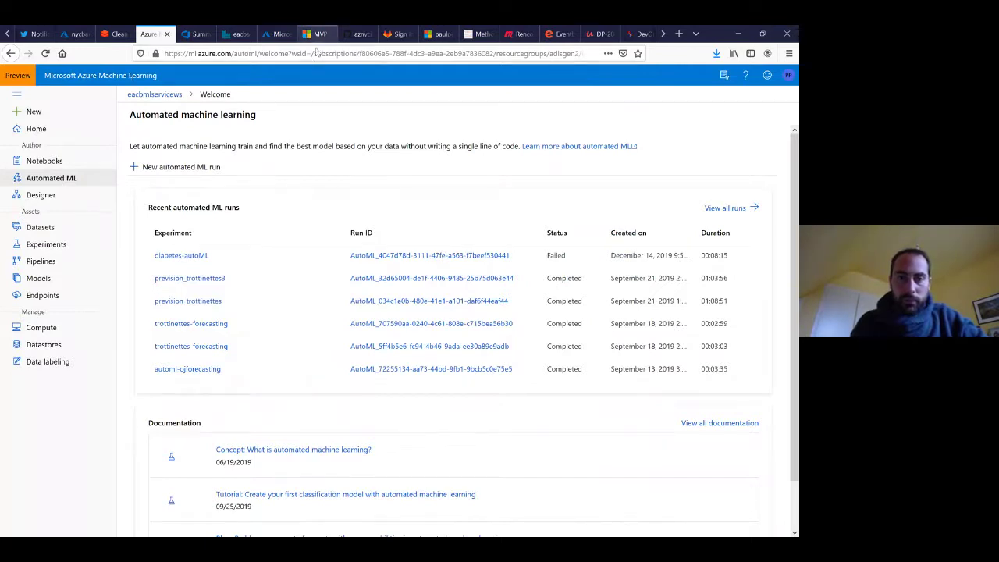
key(alt+Left)
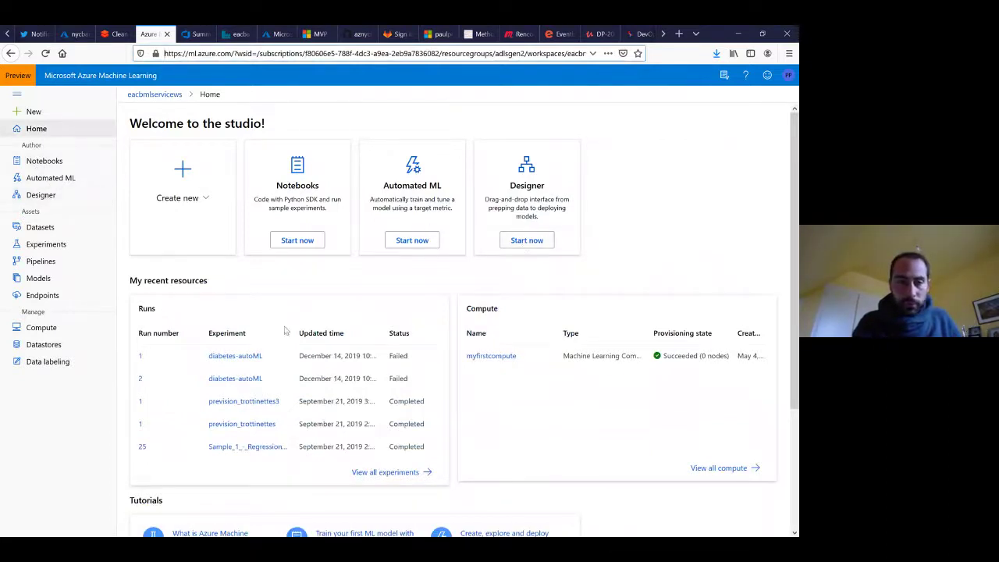
click(46, 197)
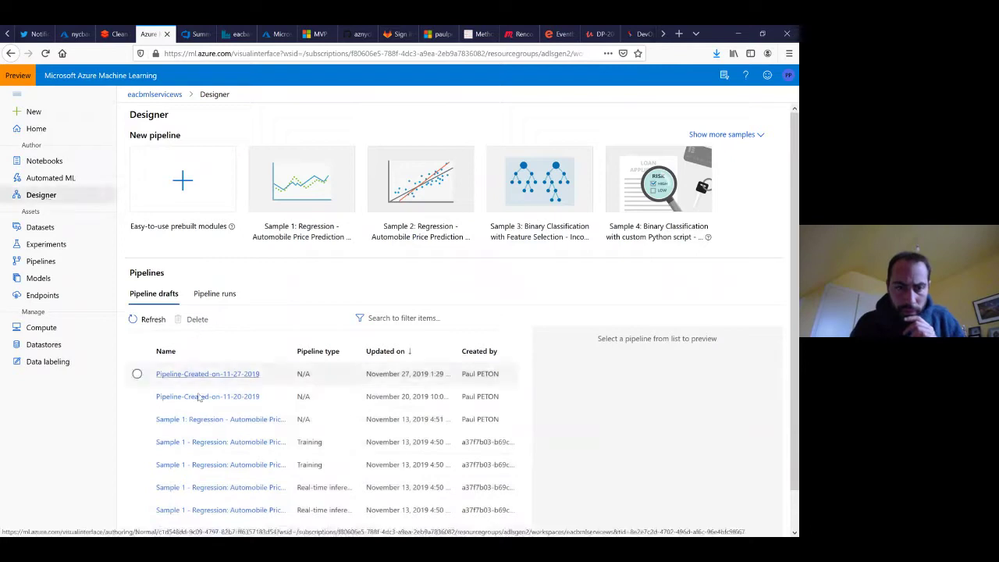
click(213, 406)
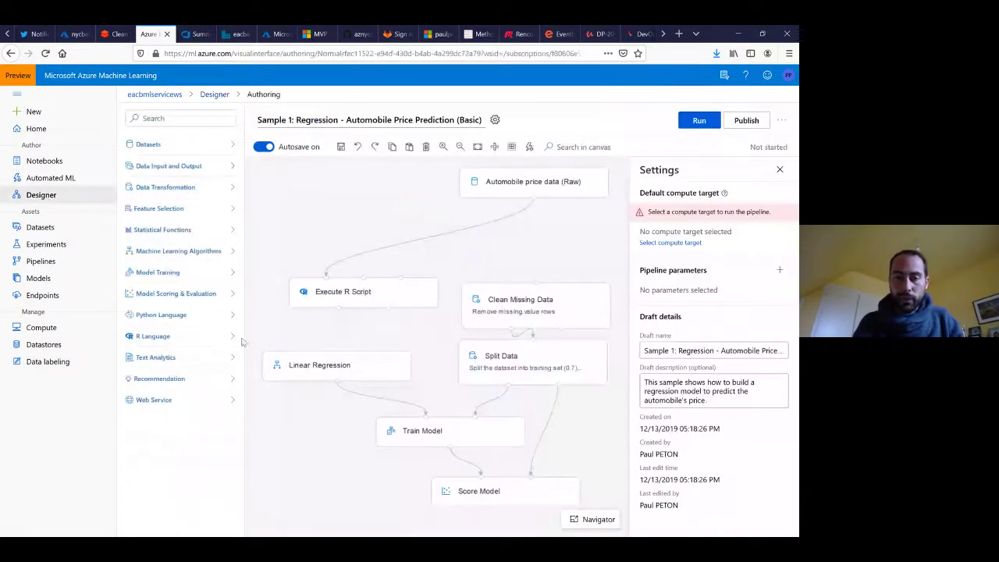
Delete the Execute R Script module and try to connect Automobile price data (Raw) directly to Clean Missing Data.
click(344, 291)
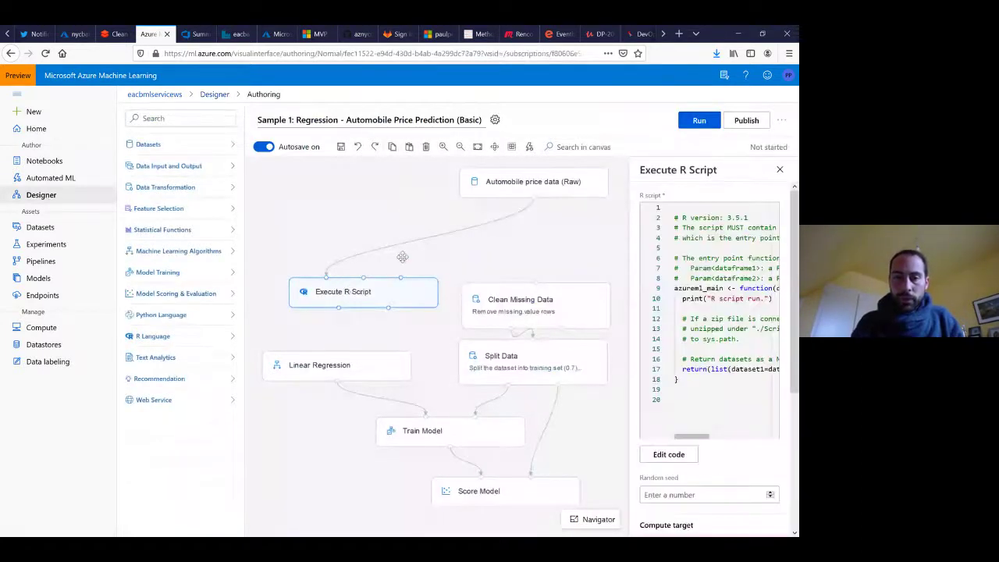
key(Delete)
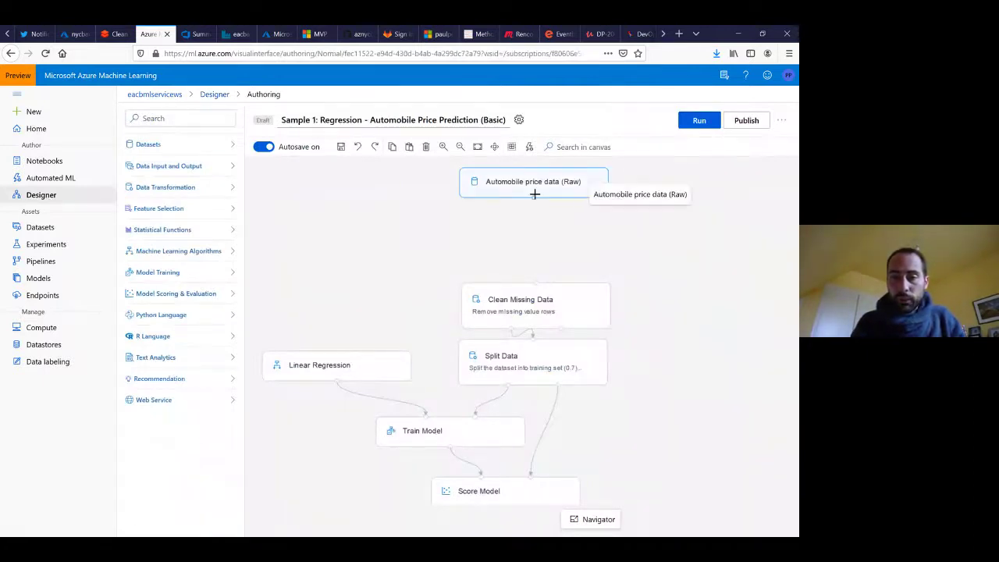
drag(535, 194, 535, 282)
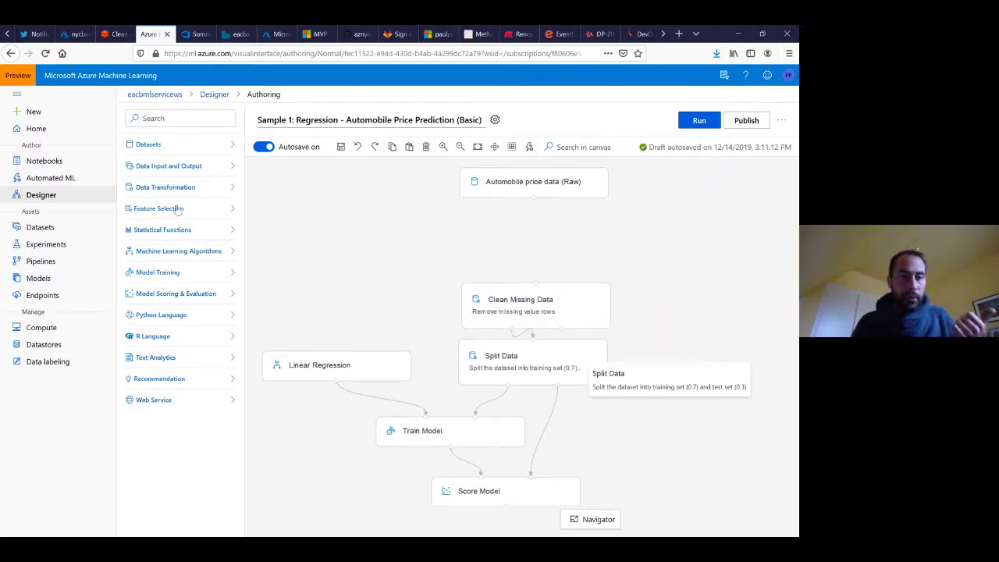
Review the recent automated ML runs and the list of registered models in the eacbmlservicews workspace.
click(56, 180)
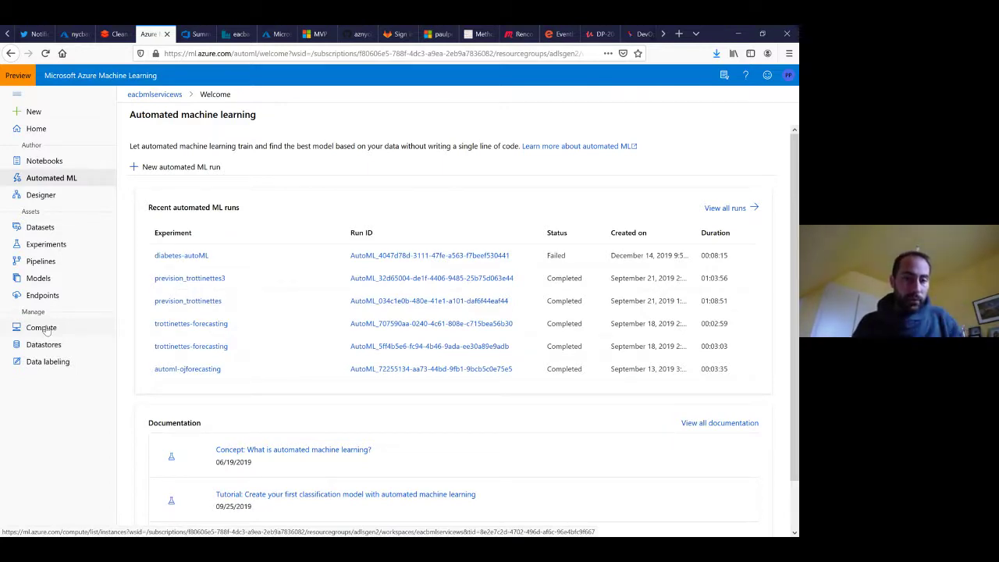
click(39, 279)
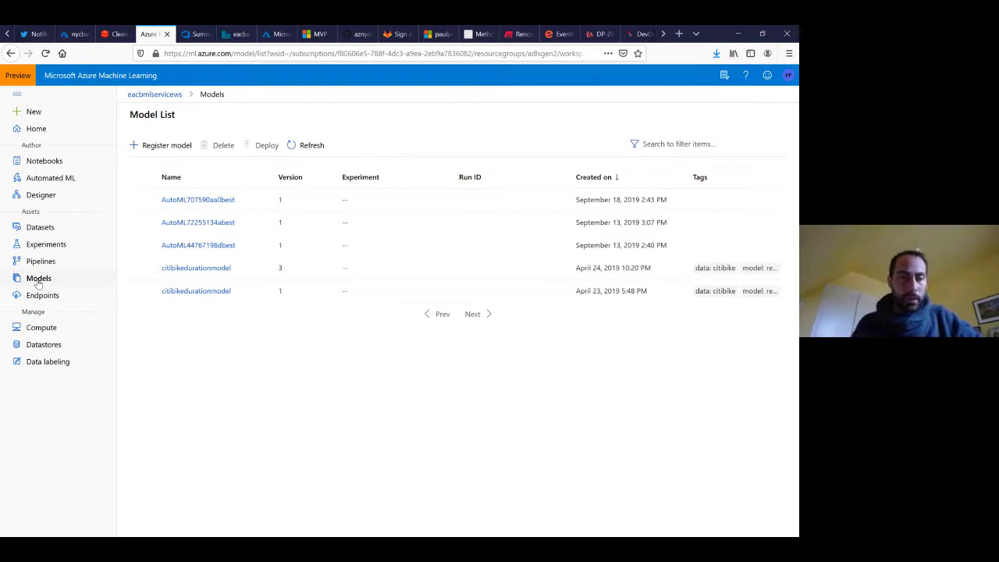
click(38, 280)
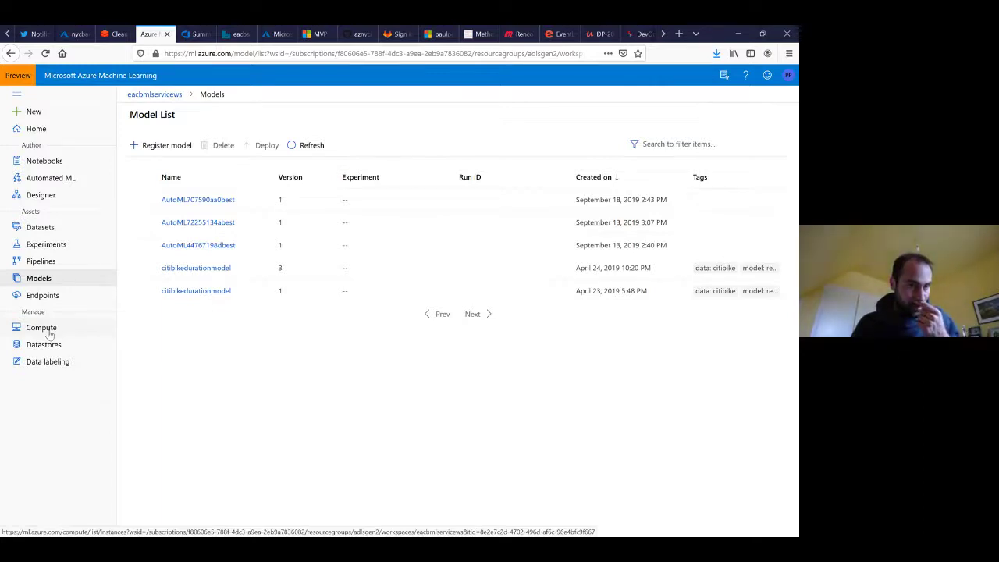
Review the workspace's compute resources: attached compute, notebook VMs and training clusters.
click(49, 332)
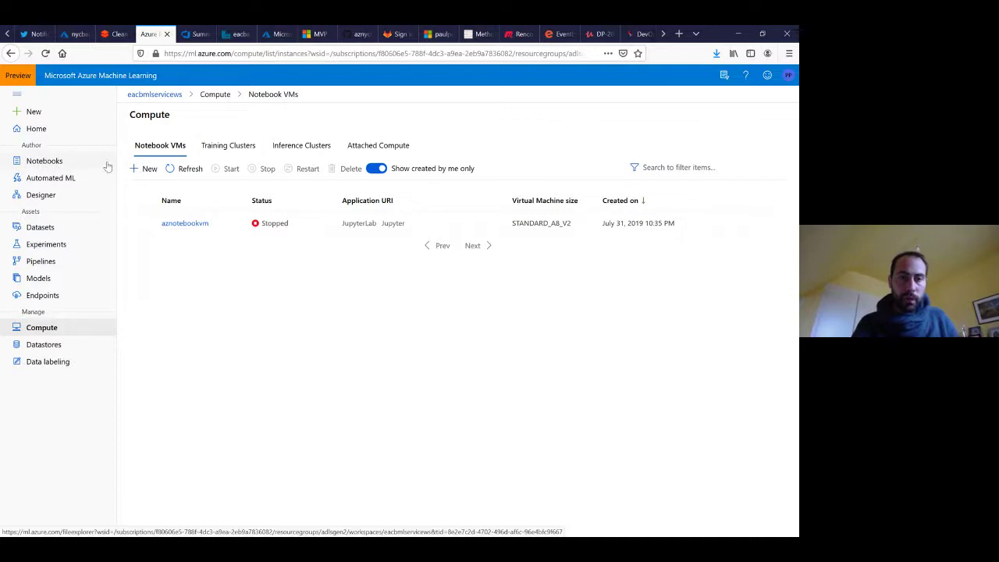
click(367, 149)
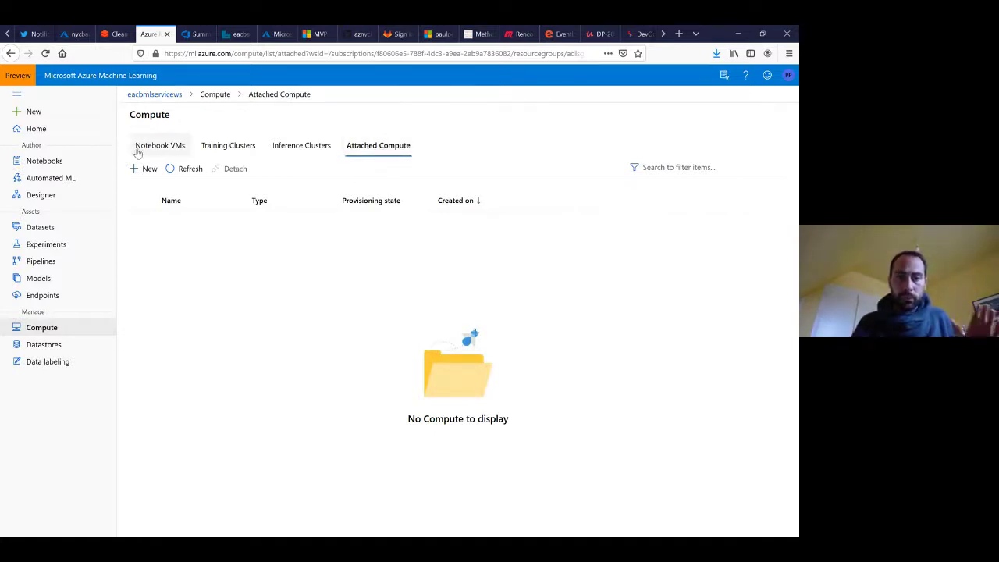
click(149, 148)
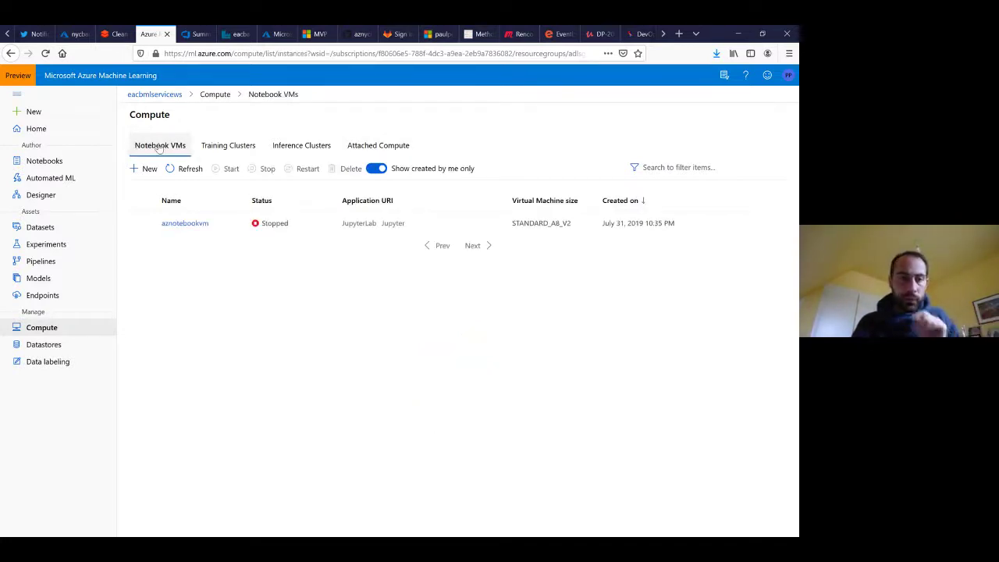
click(216, 152)
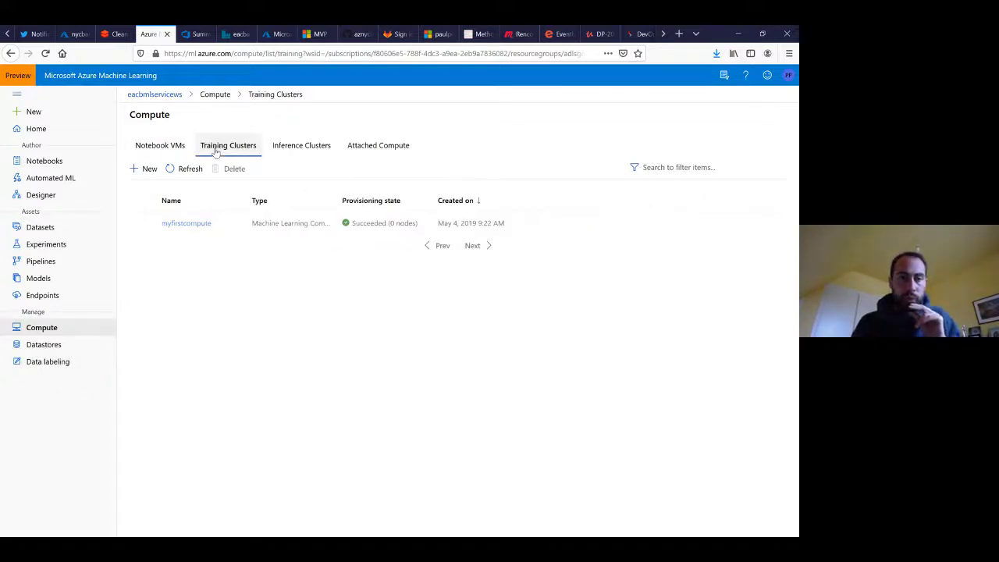
Review the settings for a new training cluster, and those for a new attached compute of type Azure Databricks, without creating either.
click(134, 173)
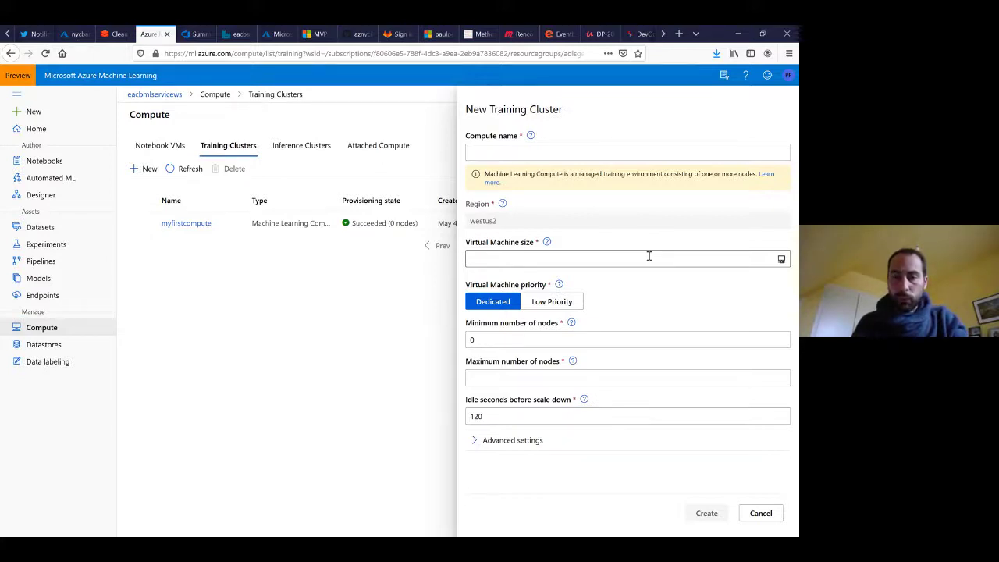
click(286, 315)
click(366, 148)
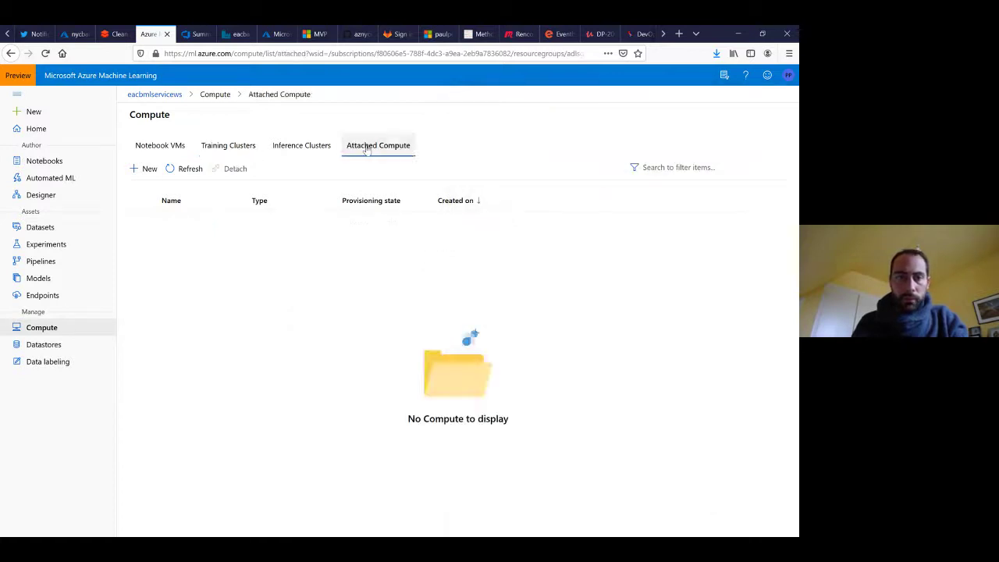
click(145, 169)
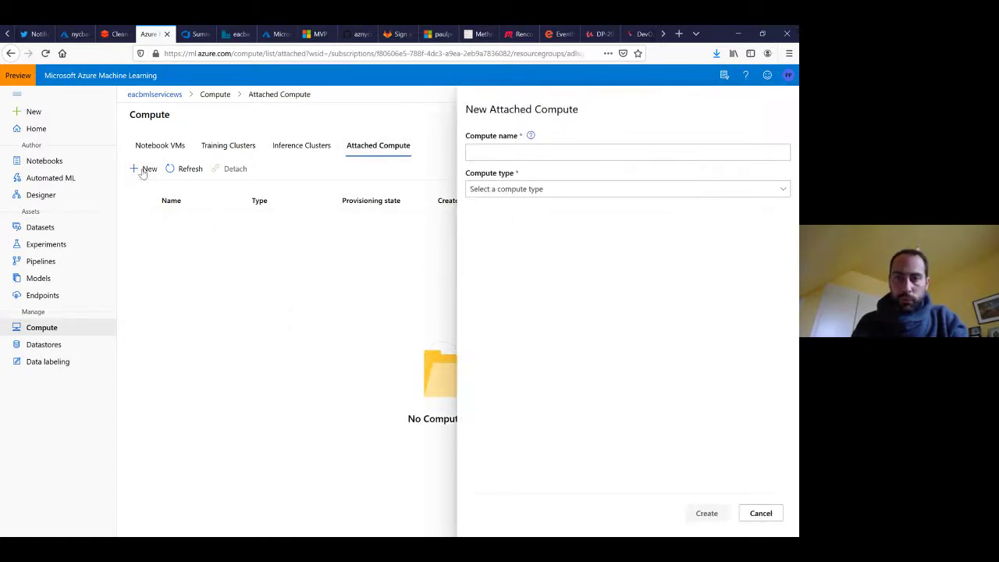
click(523, 191)
click(527, 201)
click(523, 194)
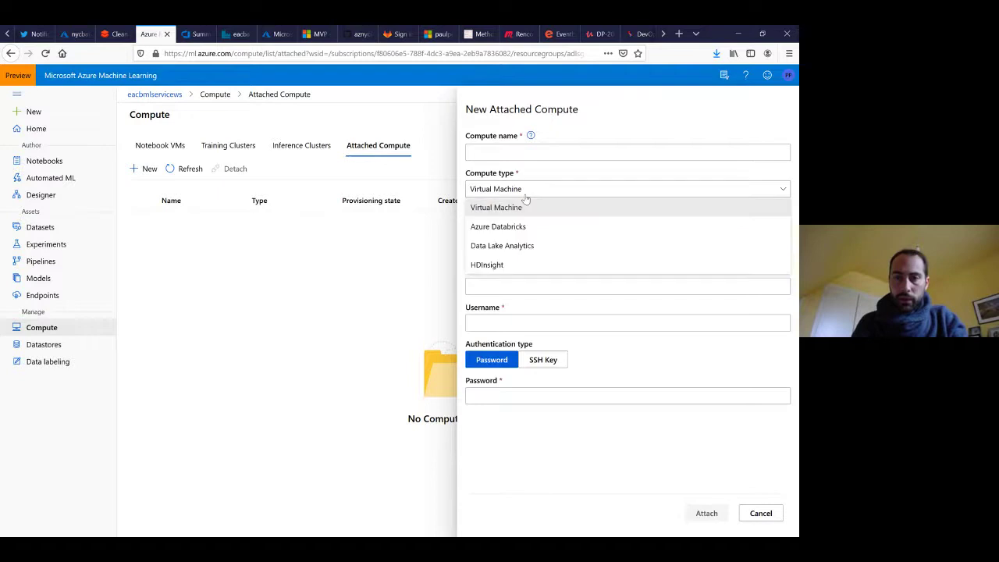
click(537, 227)
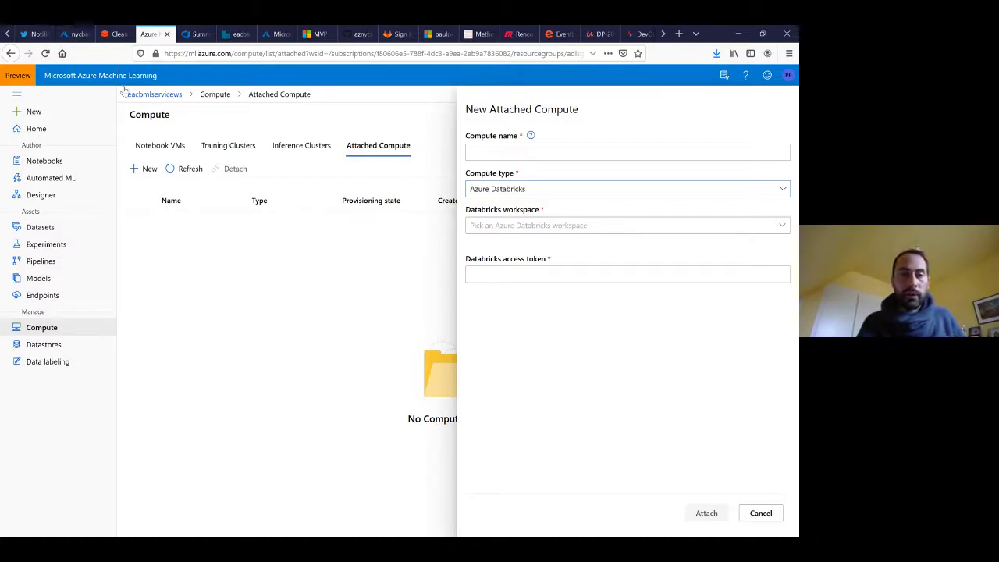
key(Escape)
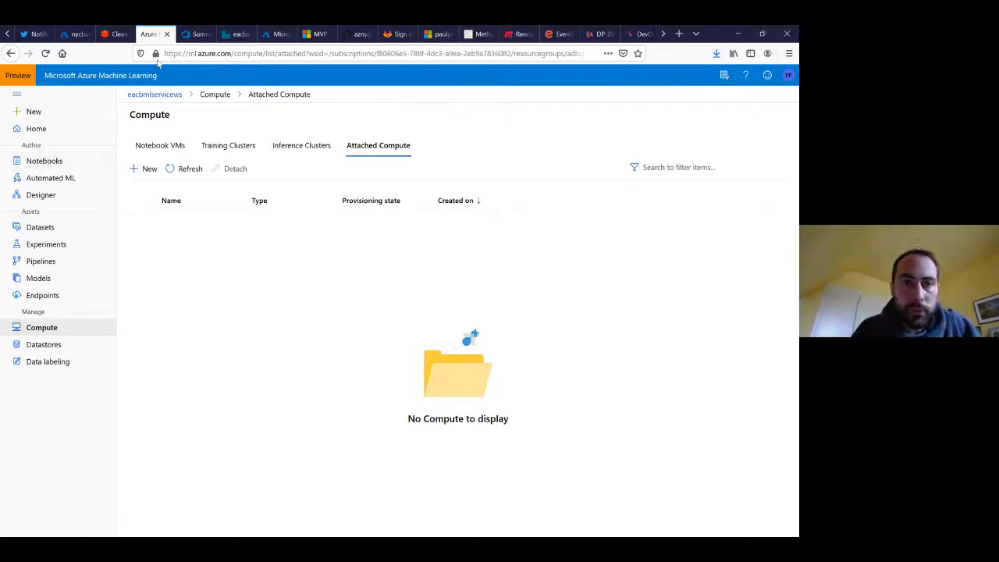
Switch to Azure Data Factory, filter the activities by "data" and add a Databricks Notebook activity to pipeline2 below ForEachYearMonth.
click(231, 36)
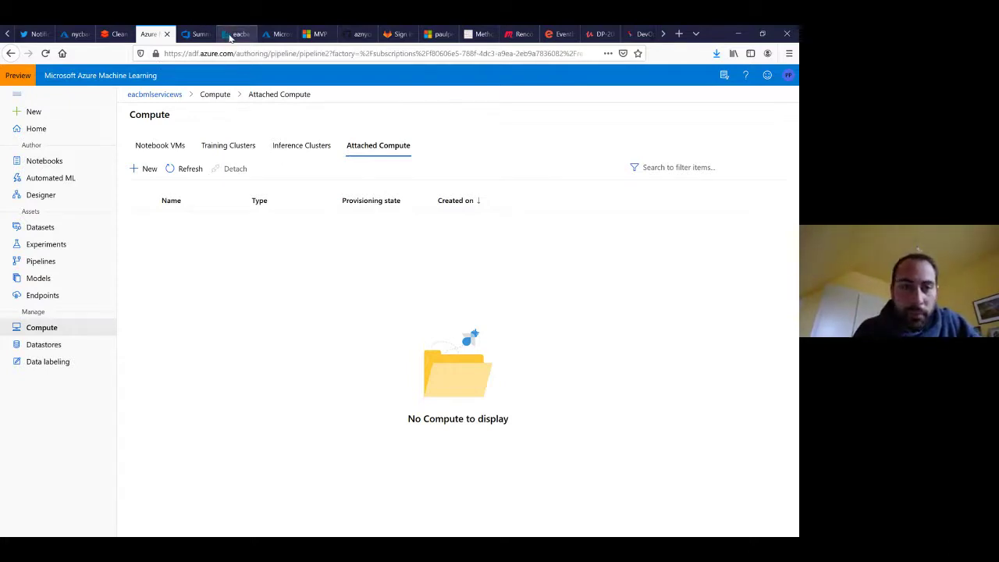
click(214, 150)
text(data)
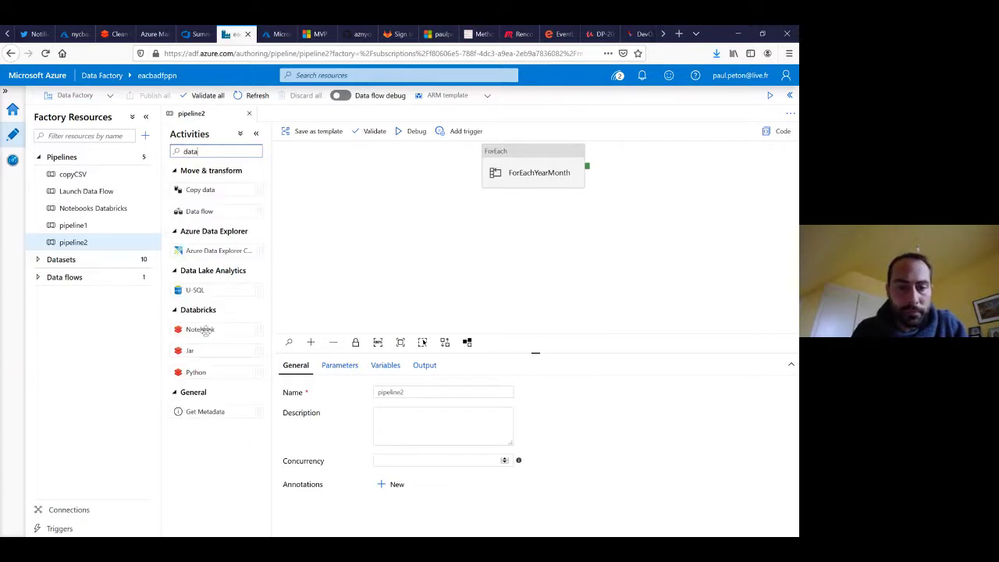
drag(205, 330, 417, 257)
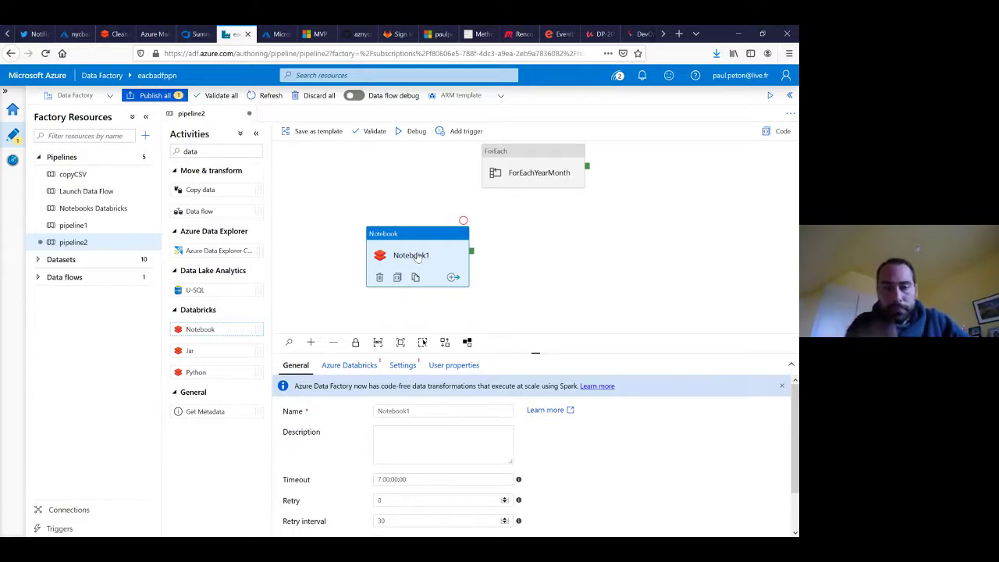
Set the Notebook activity's Databricks linked service to AzureDatabricks1 and open its notebook path setting.
click(350, 366)
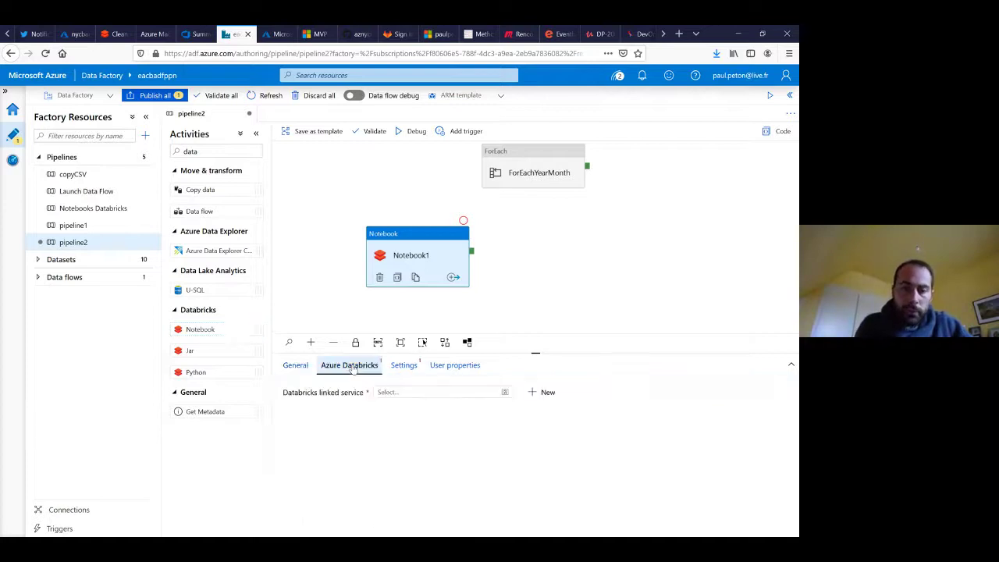
click(464, 394)
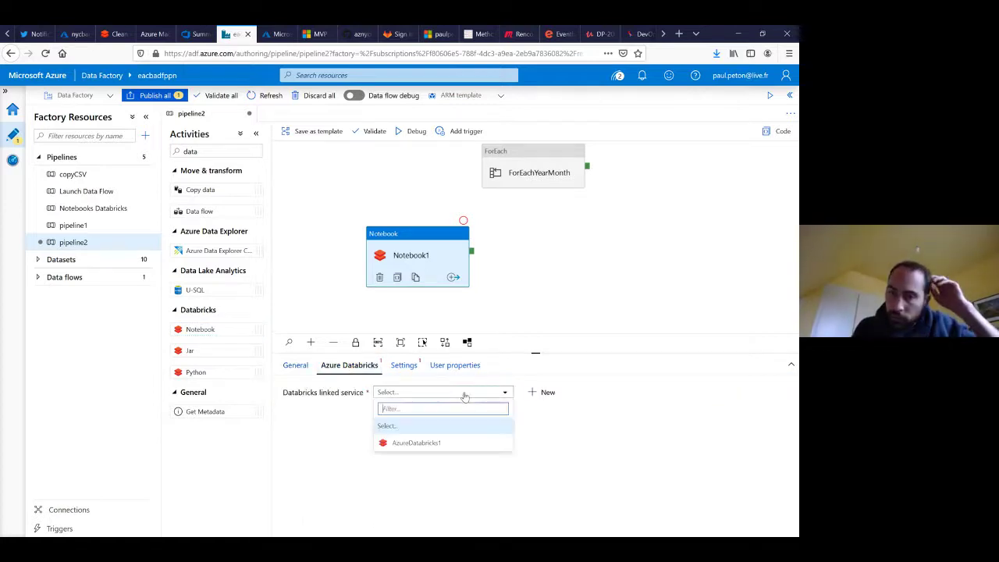
click(450, 444)
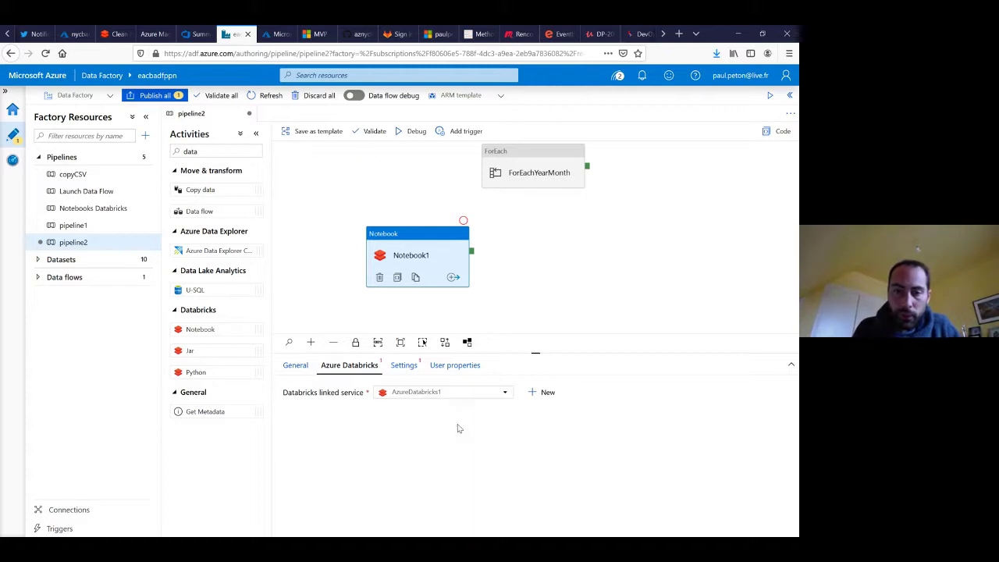
click(414, 372)
click(434, 394)
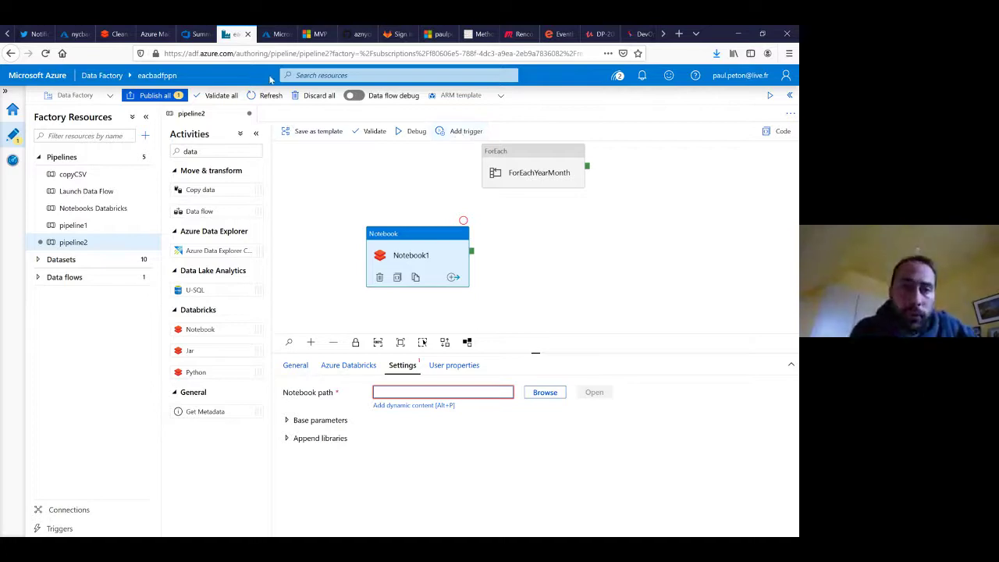
Return to Azure Machine Learning studio and review the VM types offered for a new notebook VM, without creating one.
click(81, 35)
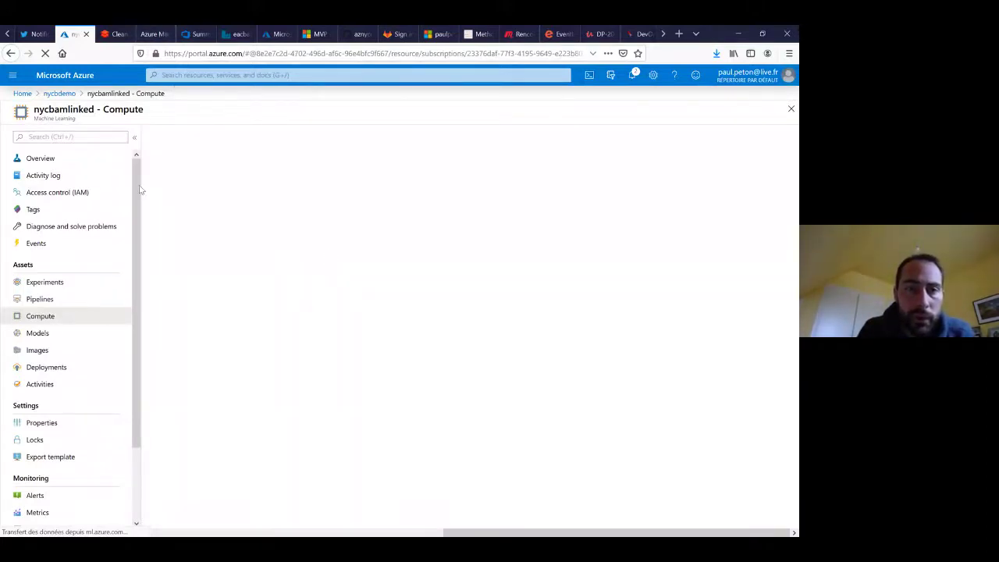
click(164, 39)
click(171, 148)
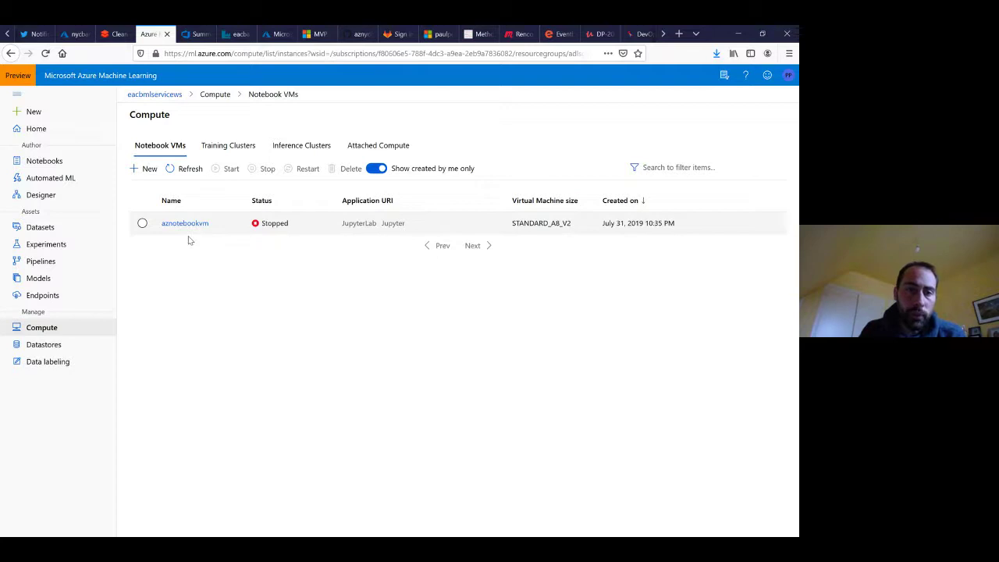
click(145, 168)
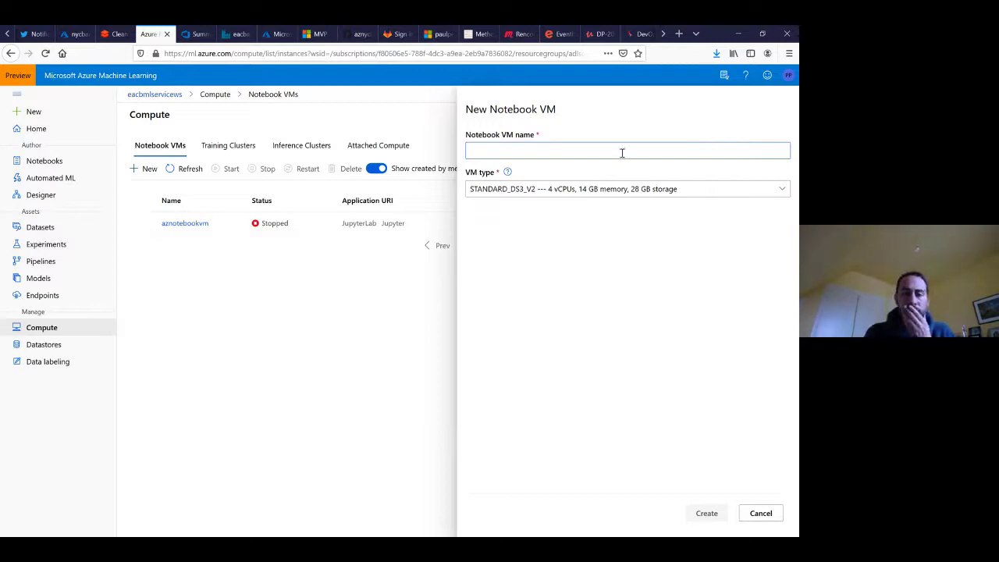
click(597, 186)
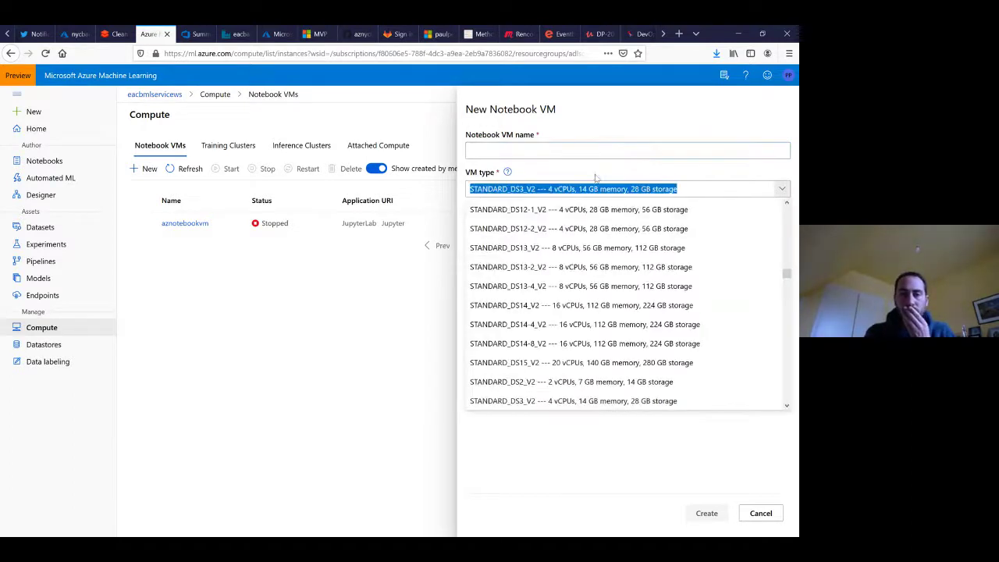
click(387, 304)
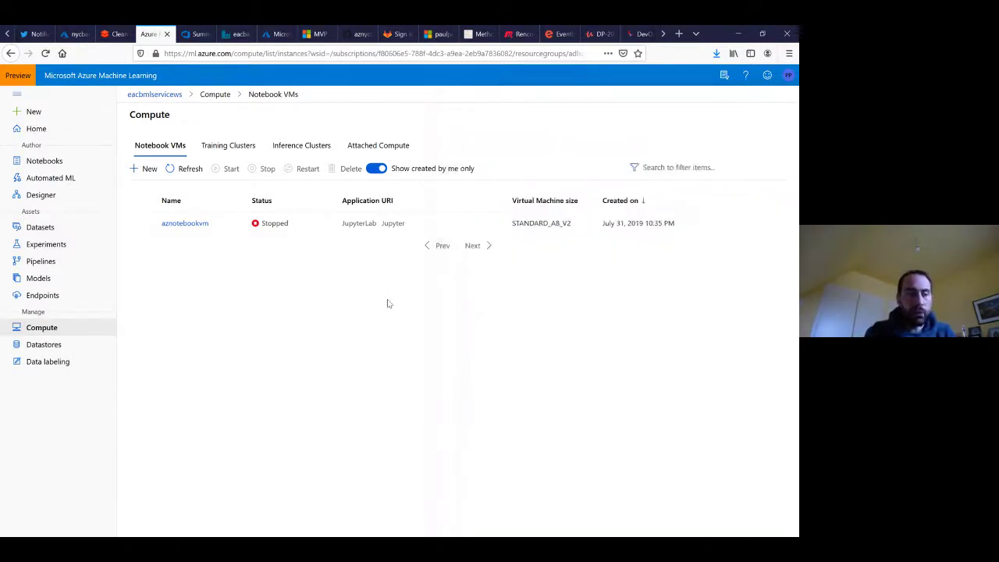